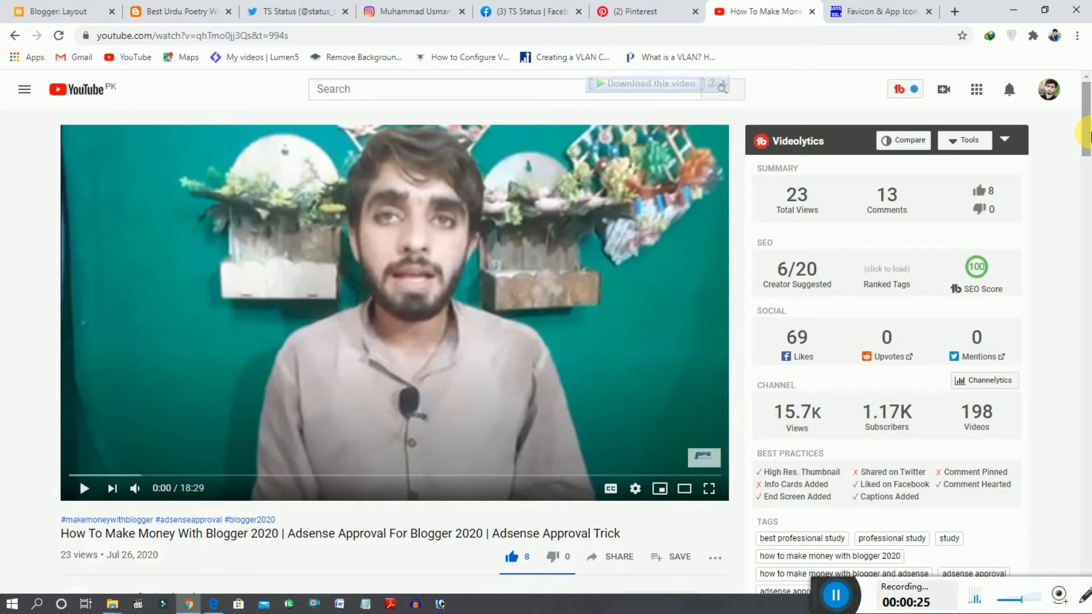
- Open the blog's Terms And Conditions page and examine its header title, sidebar and footer
{"action": "left_click_drag", "start_coordinate": [1090, 137], "coordinate": [1090, 170]}
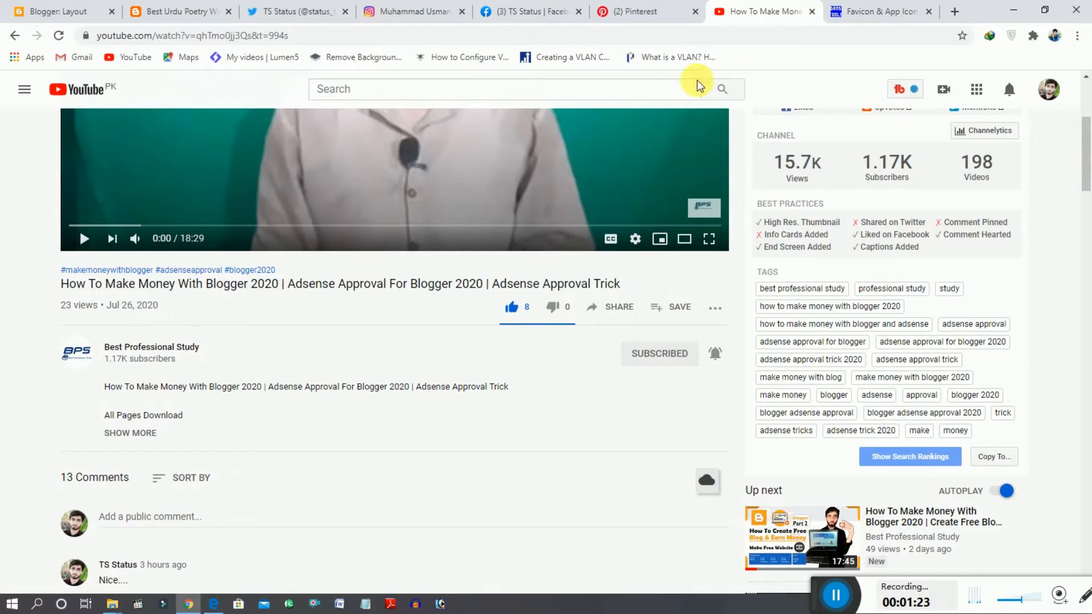
{"action": "left_click", "coordinate": [72, 8]}
{"action": "left_click", "coordinate": [142, 10]}
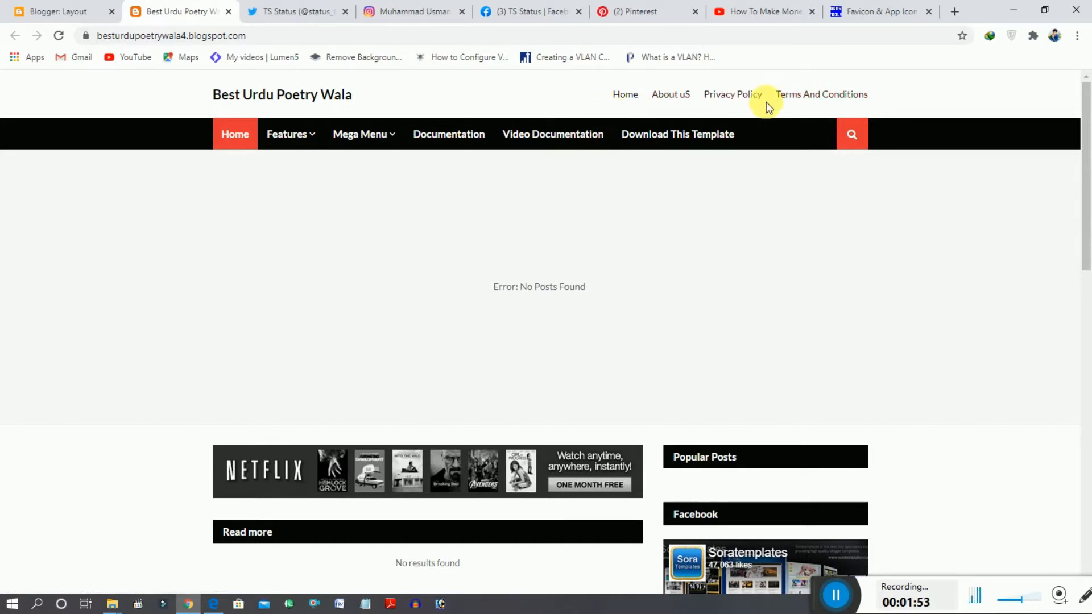
{"action": "left_click", "coordinate": [806, 96]}
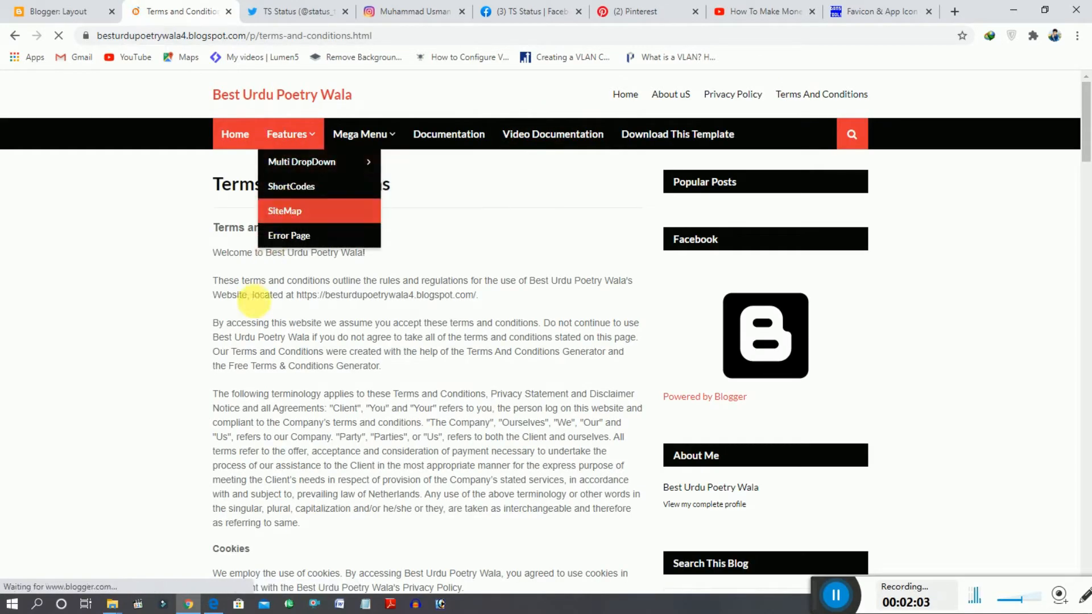
{"action": "mouse_move", "coordinate": [1088, 149]}
{"action": "left_mouse_down"}
{"action": "mouse_move", "coordinate": [1089, 366]}
{"action": "mouse_move", "coordinate": [1088, 164]}
{"action": "left_mouse_up"}
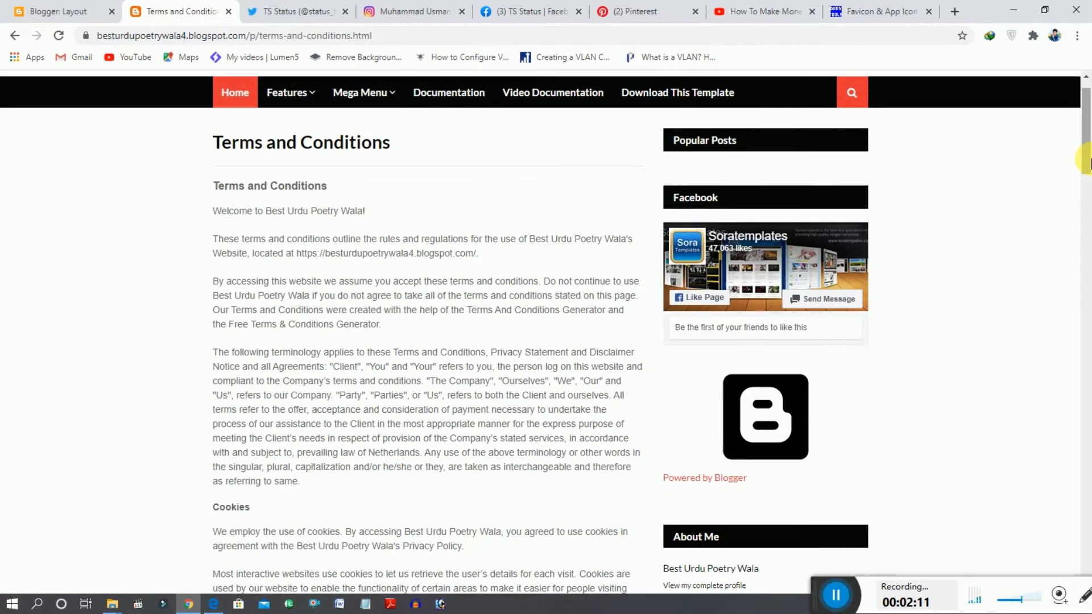
{"action": "left_click_drag", "start_coordinate": [1088, 164], "coordinate": [1078, 127]}
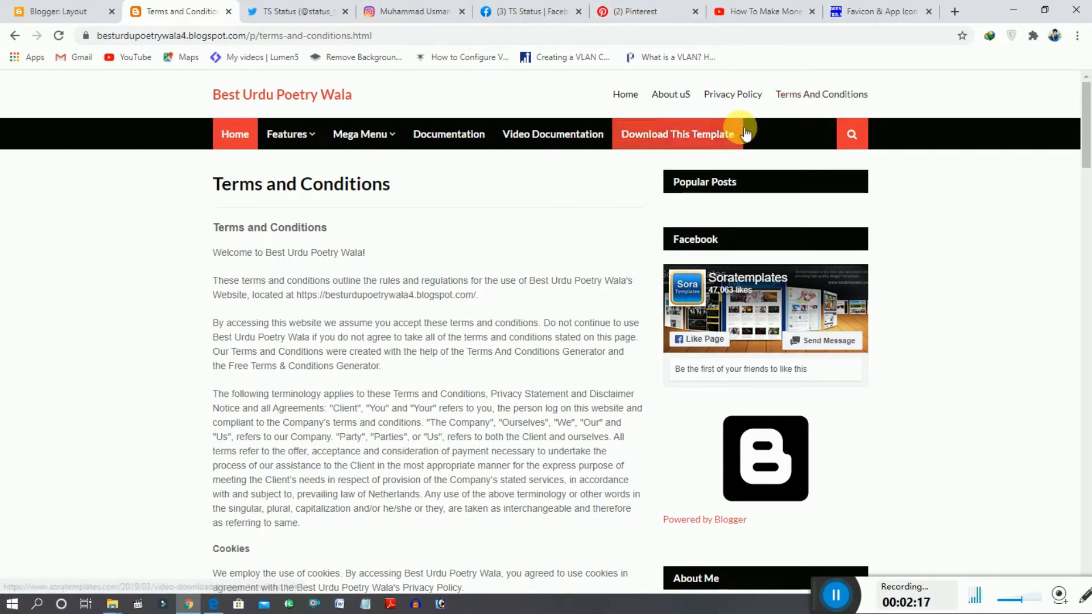
{"action": "left_click_drag", "start_coordinate": [1085, 134], "coordinate": [1090, 613]}
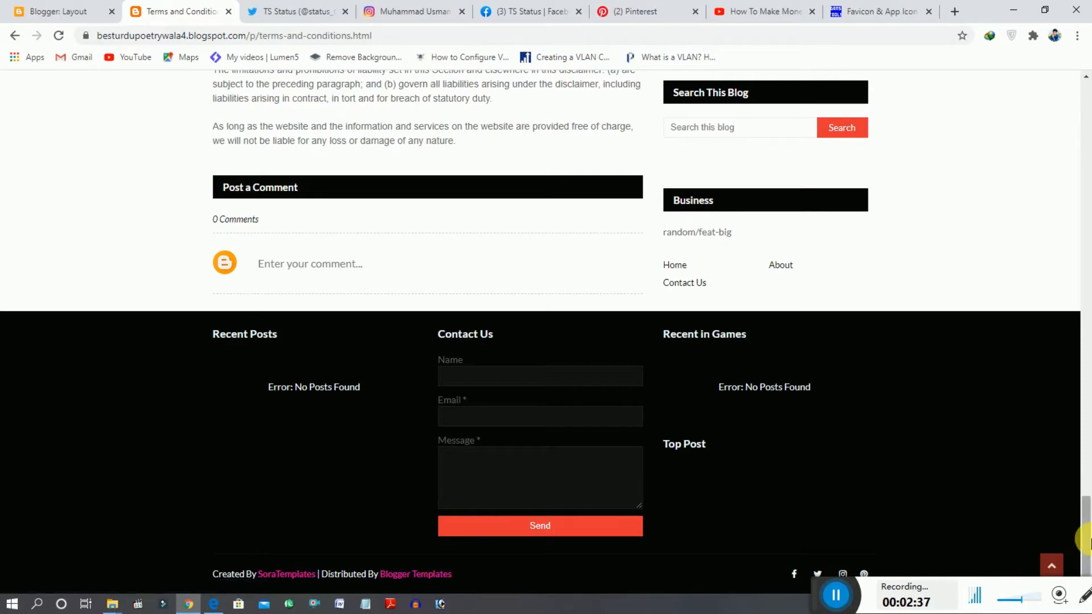
{"action": "left_click_drag", "start_coordinate": [1085, 541], "coordinate": [1085, 122]}
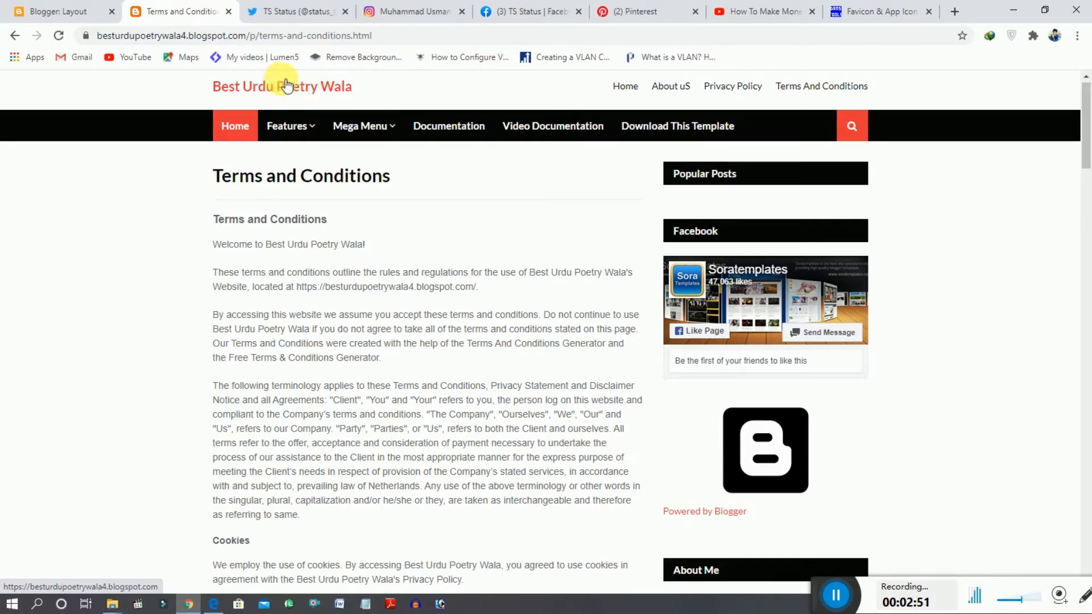
- Upload the Urdu Poetry Wala logo from the computer as the image of the blog layout's Header Logo gadget
{"action": "left_click", "coordinate": [52, 8]}
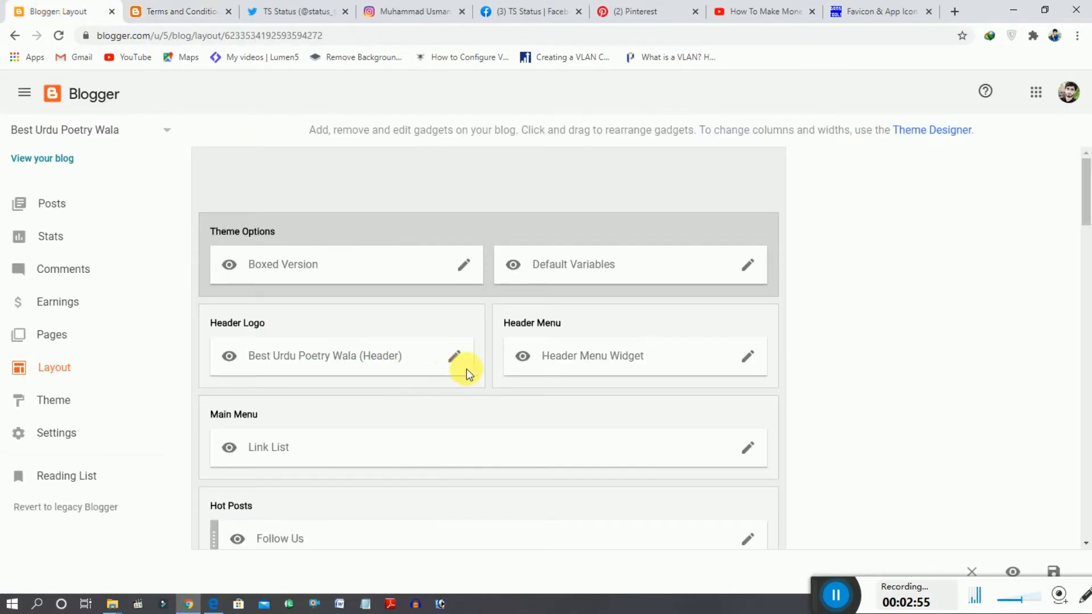
{"action": "left_click", "coordinate": [456, 357]}
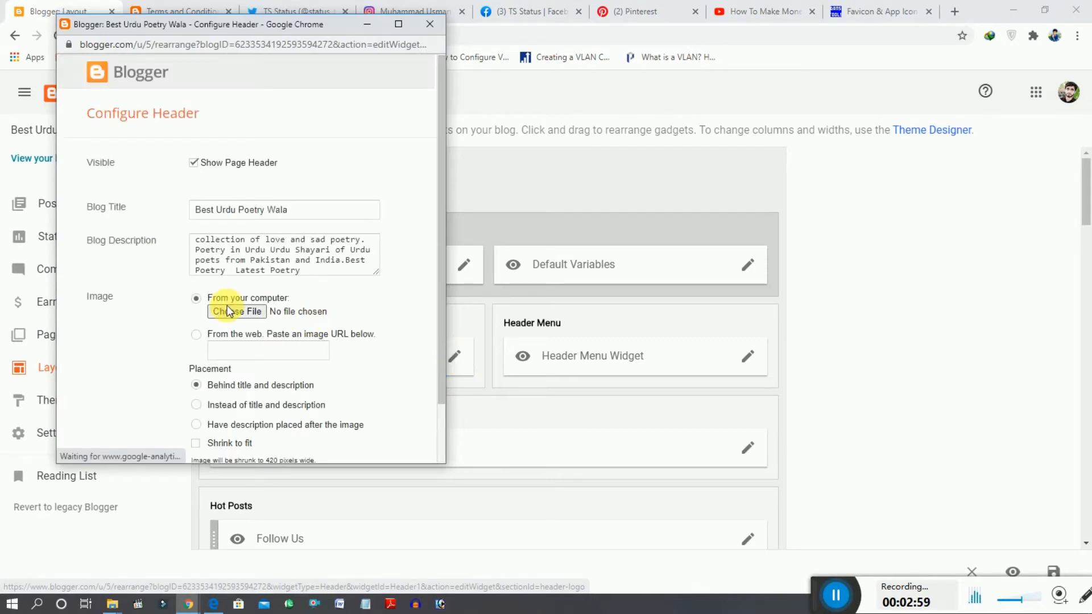
{"action": "left_click", "coordinate": [232, 312]}
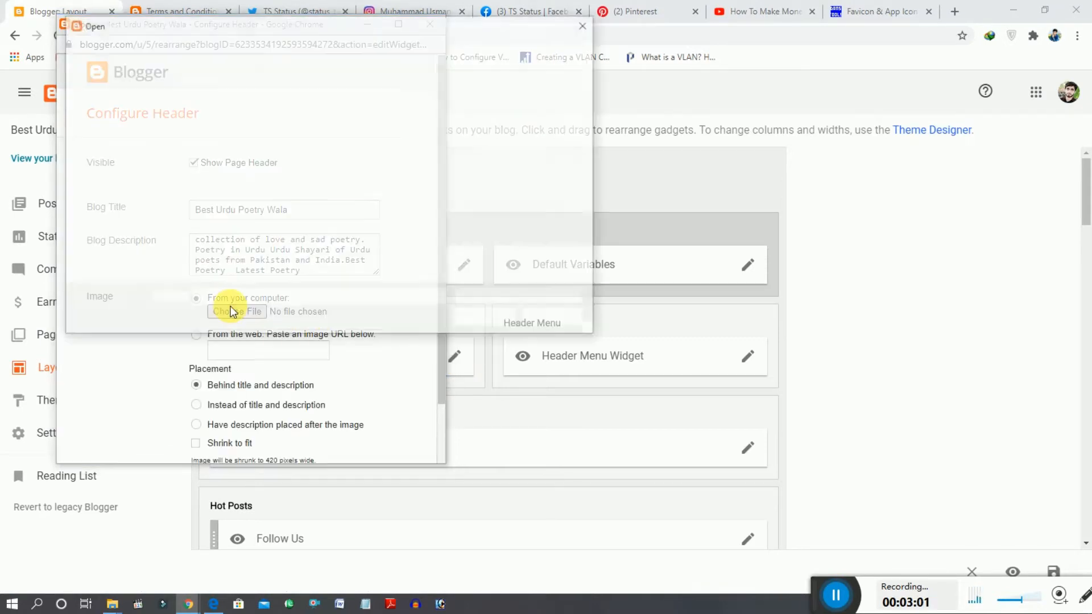
{"action": "left_click_drag", "start_coordinate": [589, 135], "coordinate": [597, 261]}
{"action": "double_click", "coordinate": [400, 256]}
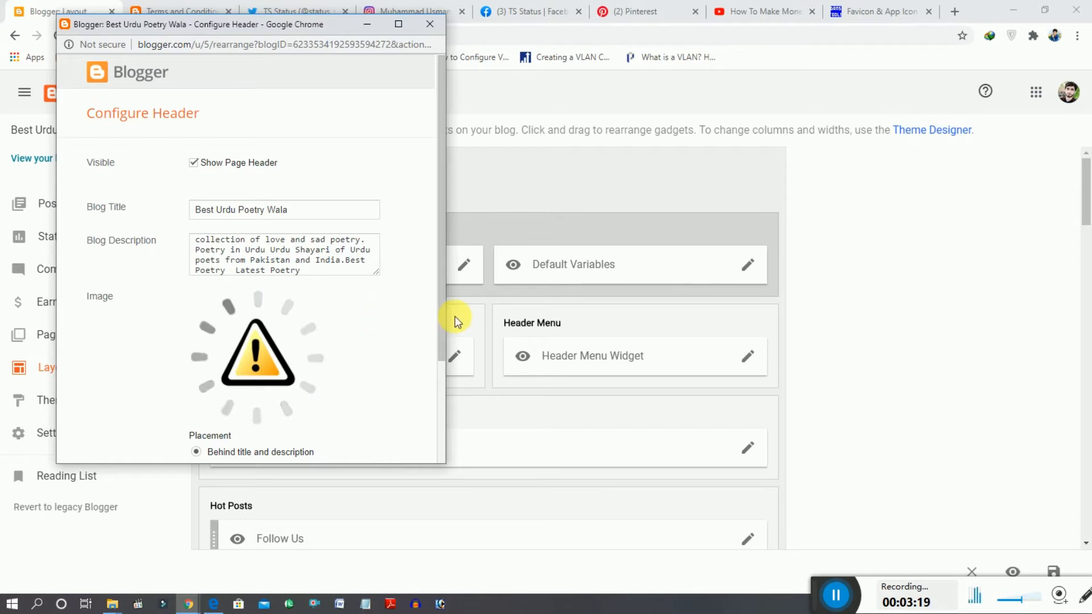
- Set the header image placement to "Instead of title and description" and save the header configuration
{"action": "left_click_drag", "start_coordinate": [441, 315], "coordinate": [442, 360]}
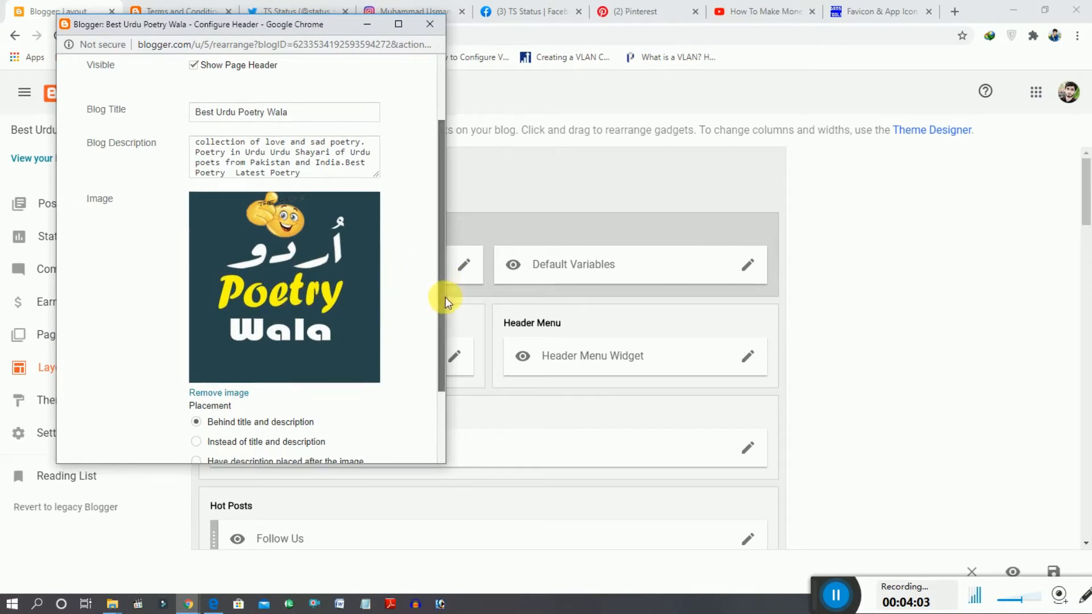
{"action": "scroll", "coordinate": [447, 307], "scroll_direction": "down", "scroll_amount": 1}
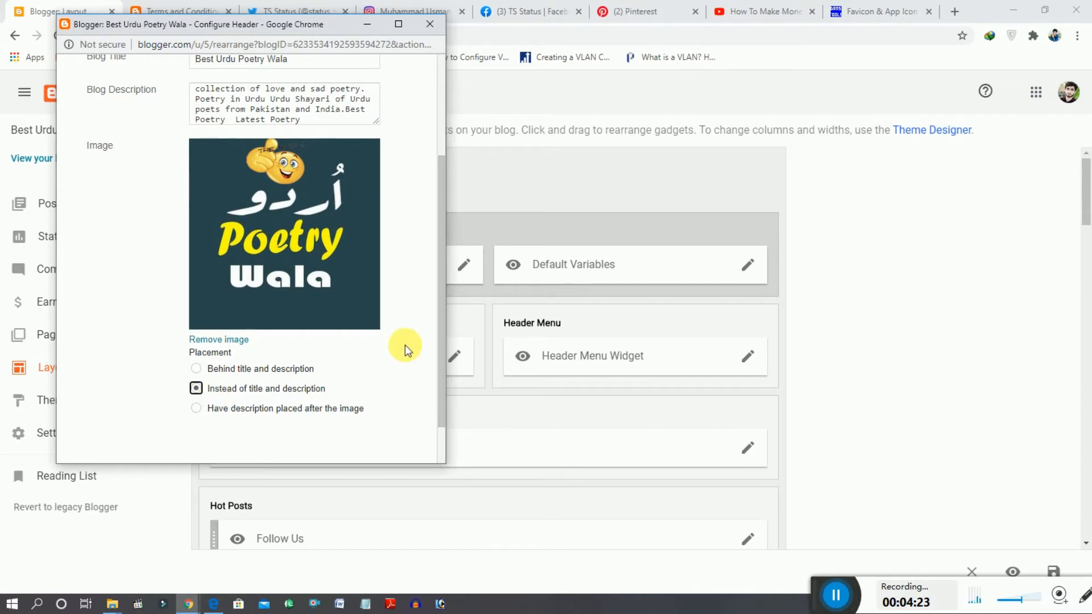
{"action": "left_click_drag", "start_coordinate": [443, 345], "coordinate": [444, 414]}
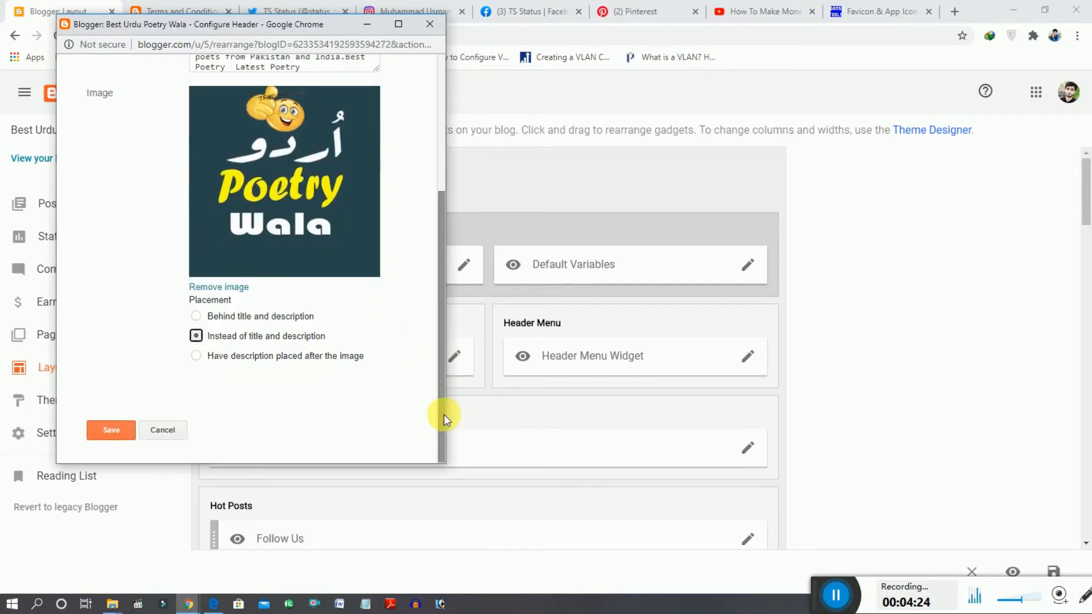
{"action": "left_click", "coordinate": [122, 434]}
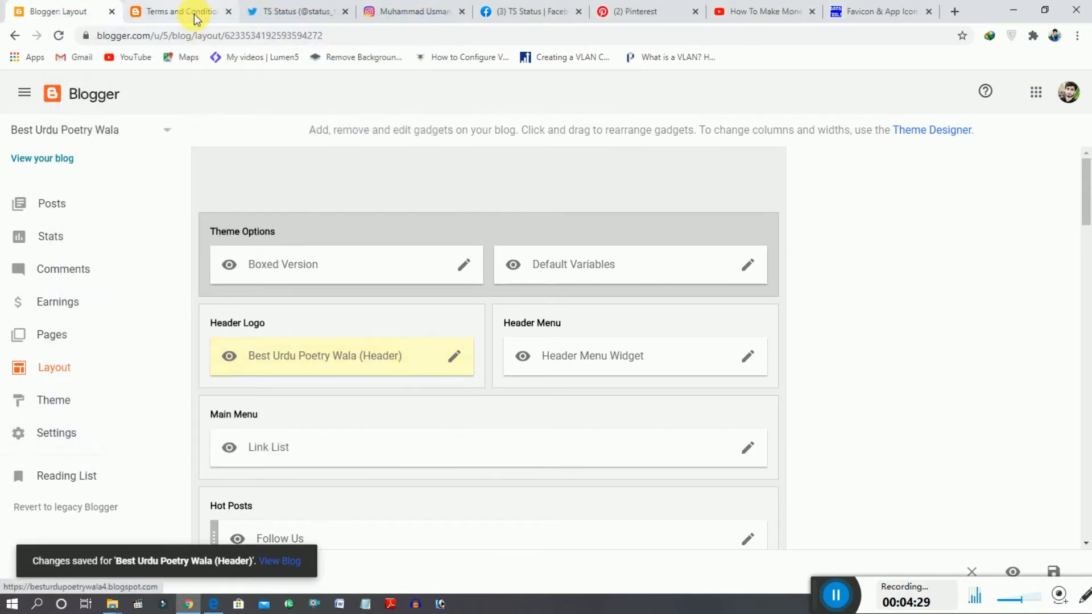
- Reload the blog's Terms and Conditions page and check the header logo and the social icons in the footer
{"action": "left_click", "coordinate": [194, 14]}
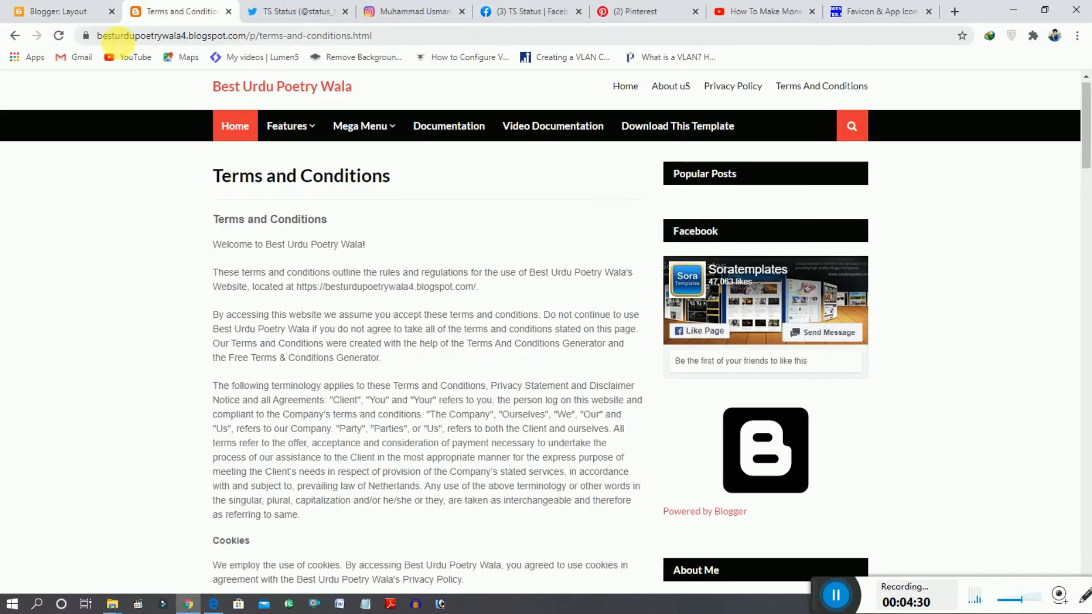
{"action": "left_click", "coordinate": [58, 36]}
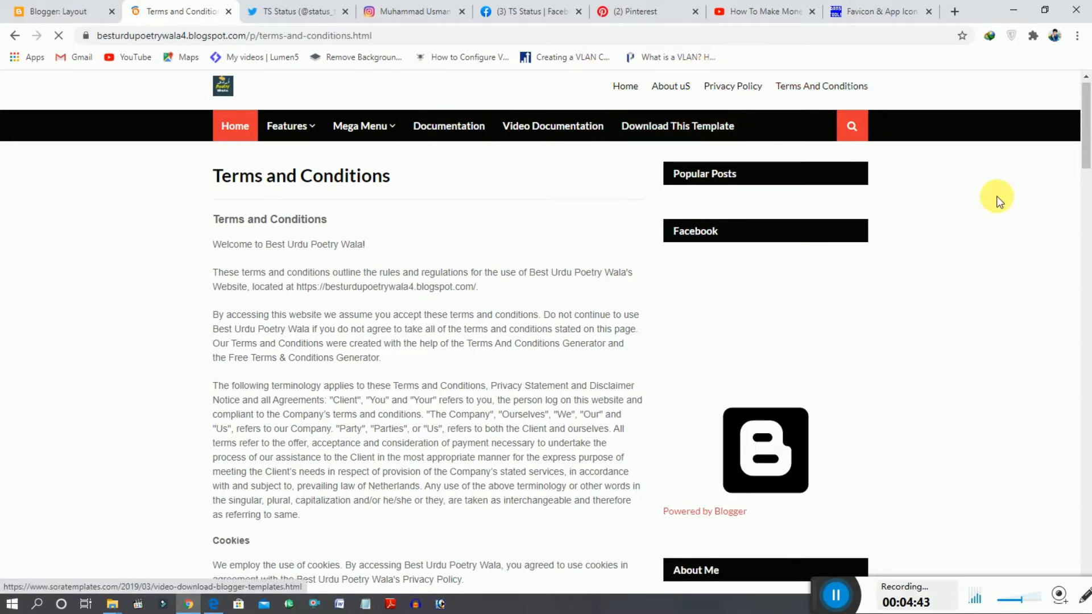
{"action": "scroll", "coordinate": [1085, 324], "scroll_direction": "down", "scroll_amount": 20}
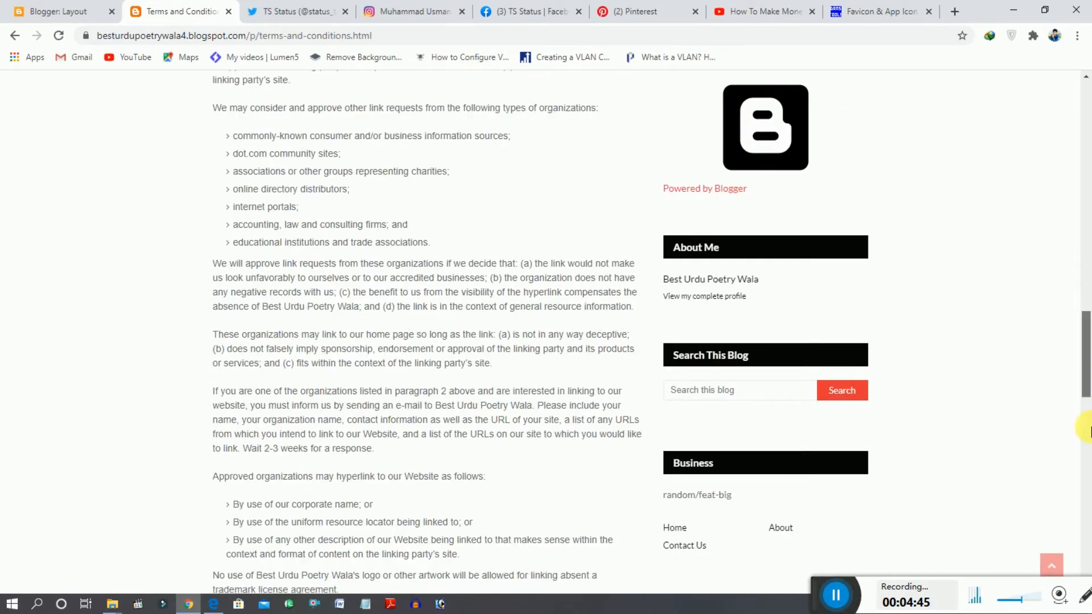
{"action": "scroll", "coordinate": [1088, 431], "scroll_direction": "down", "scroll_amount": 20}
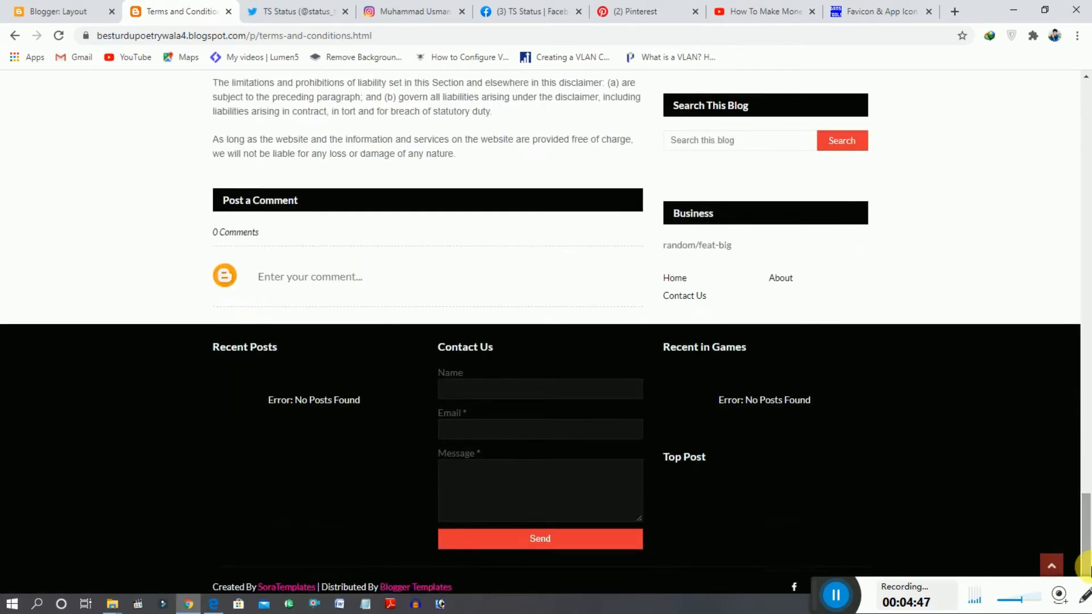
{"action": "scroll", "coordinate": [1086, 566], "scroll_direction": "down", "scroll_amount": 1}
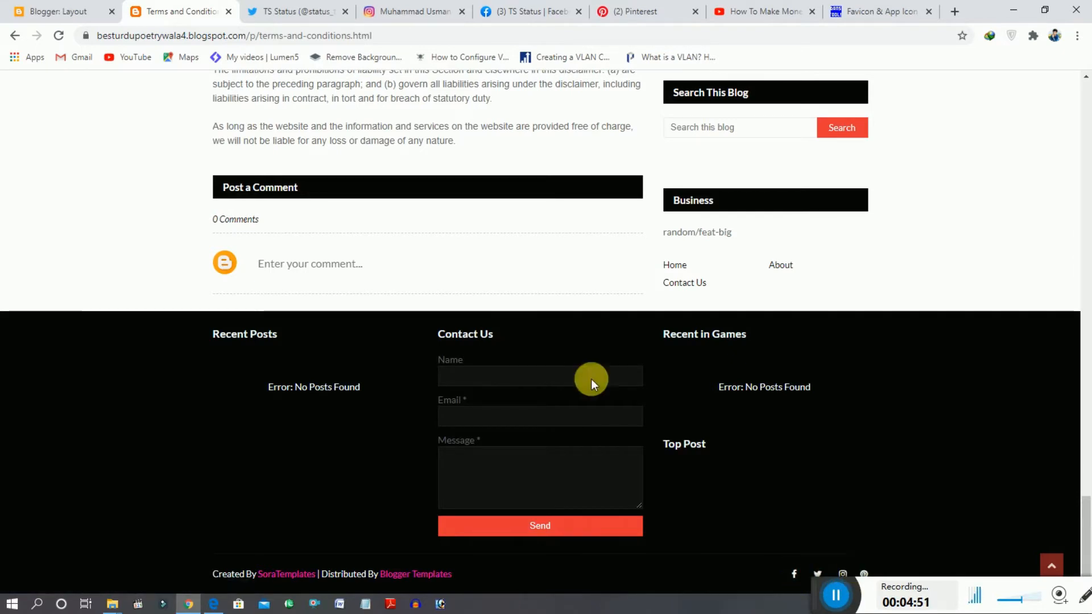
{"action": "left_click", "coordinate": [50, 7]}
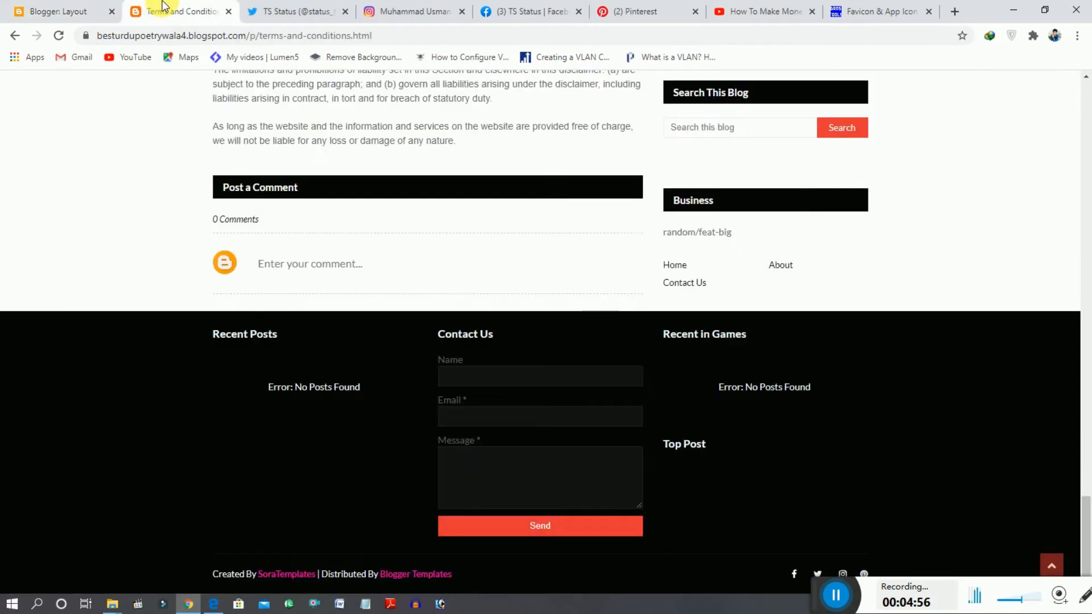
{"action": "left_click", "coordinate": [162, 7]}
{"action": "left_click_drag", "start_coordinate": [1087, 469], "coordinate": [1088, 539]}
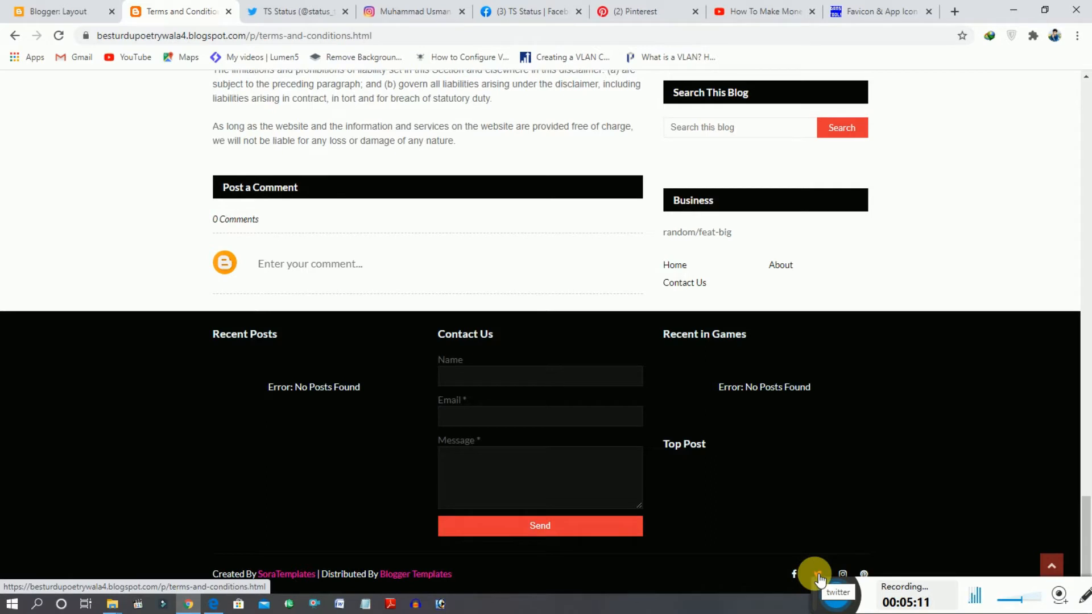
- Open the configuration of the Footer Social Widget at the end of the blog layout
{"action": "left_click", "coordinate": [76, 12]}
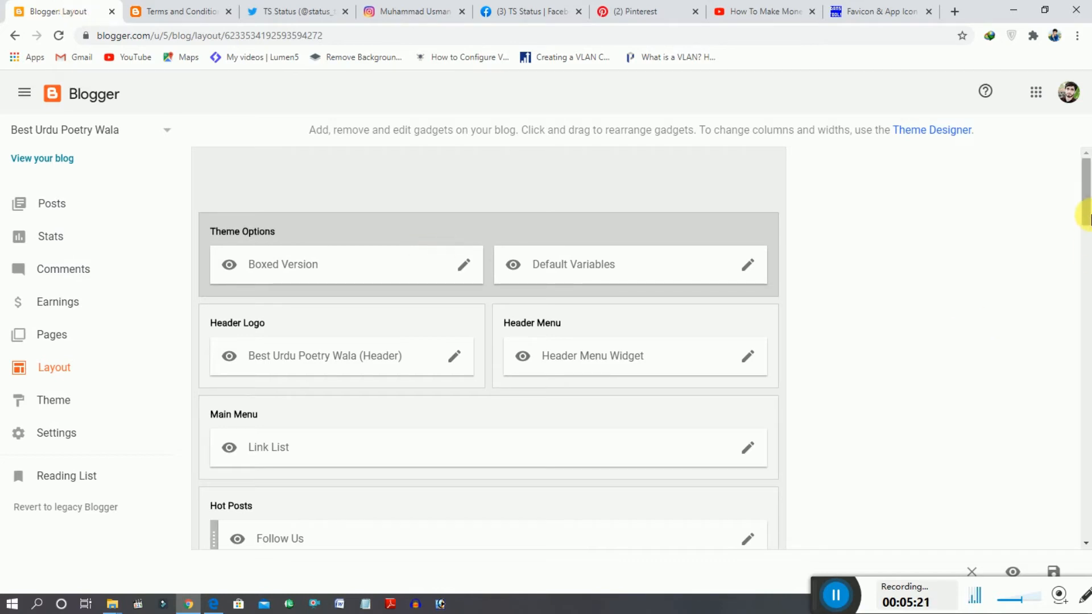
{"action": "left_click_drag", "start_coordinate": [1088, 219], "coordinate": [1091, 596]}
{"action": "left_click", "coordinate": [926, 397]}
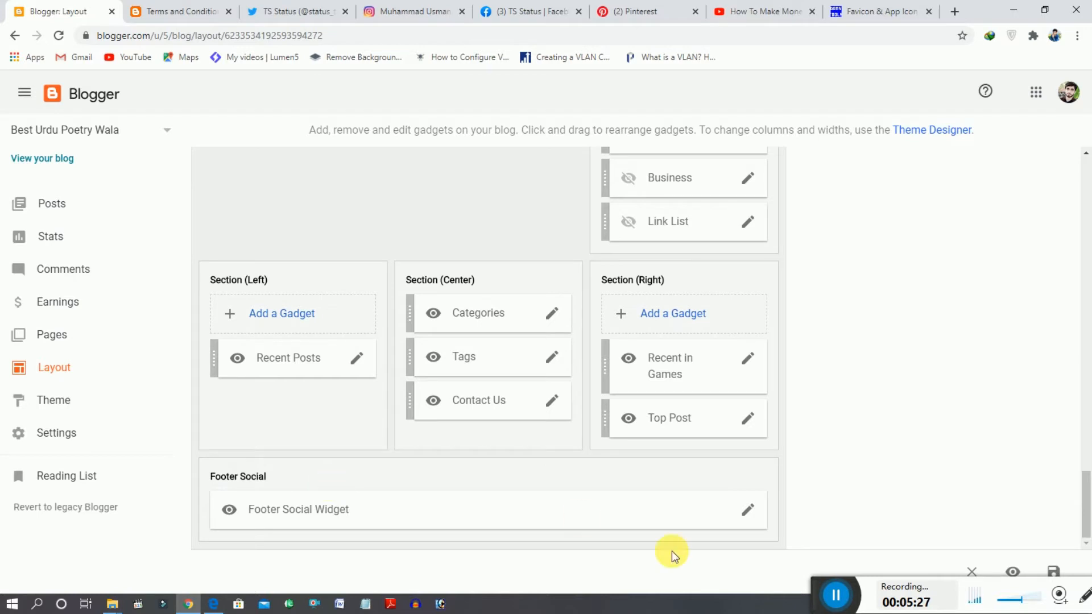
{"action": "left_click", "coordinate": [750, 512]}
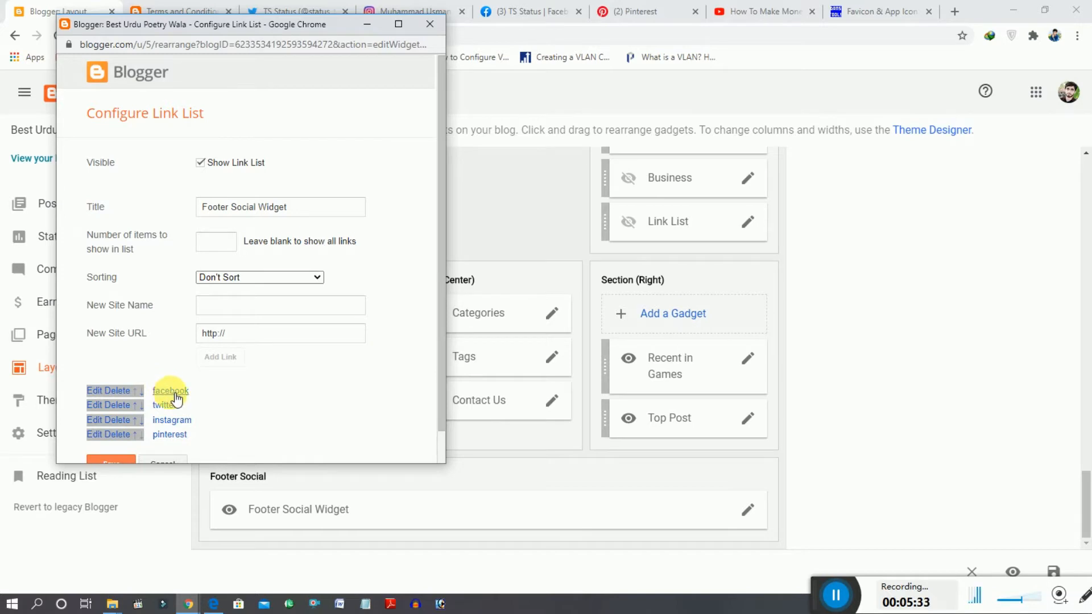
- Set the facebook link's URL to the TS Status page address, facebook.com/171poetry, and save that link
{"action": "left_click", "coordinate": [106, 393]}
{"action": "left_click", "coordinate": [250, 416]}
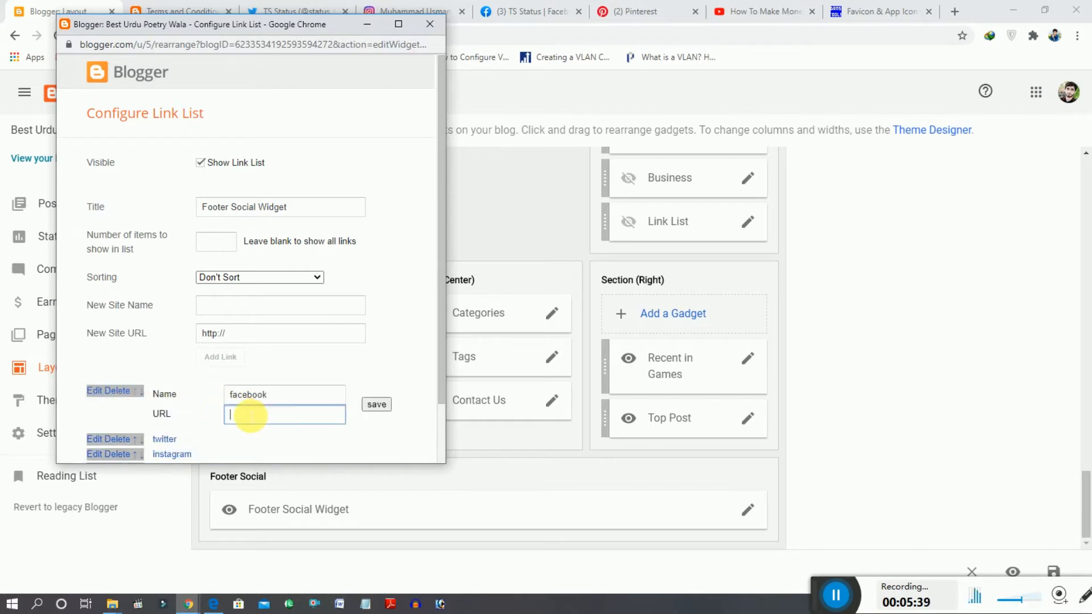
{"action": "left_click", "coordinate": [361, 26]}
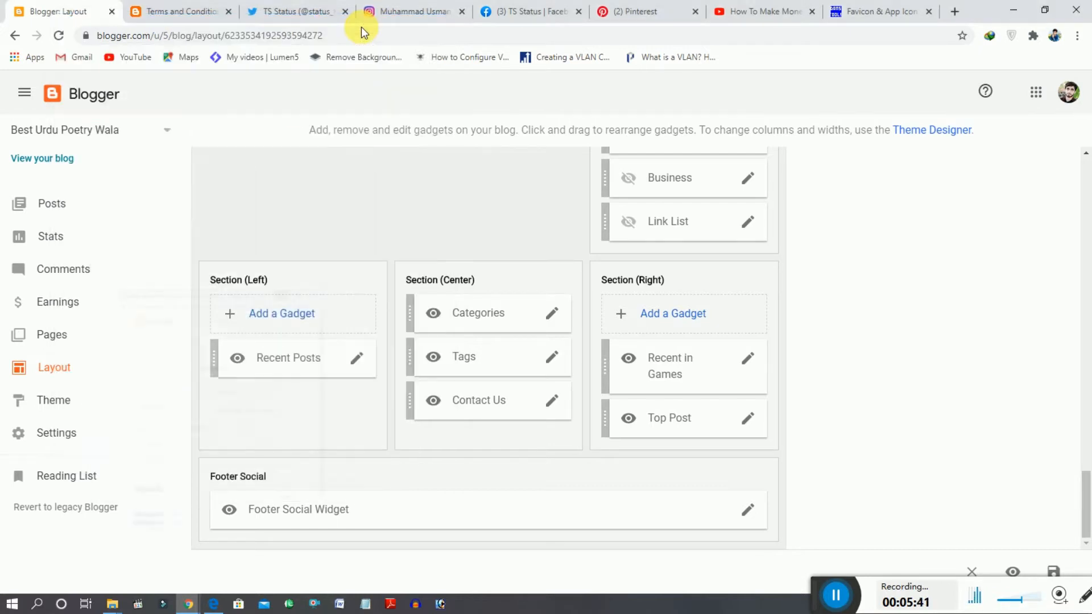
{"action": "left_click", "coordinate": [529, 11]}
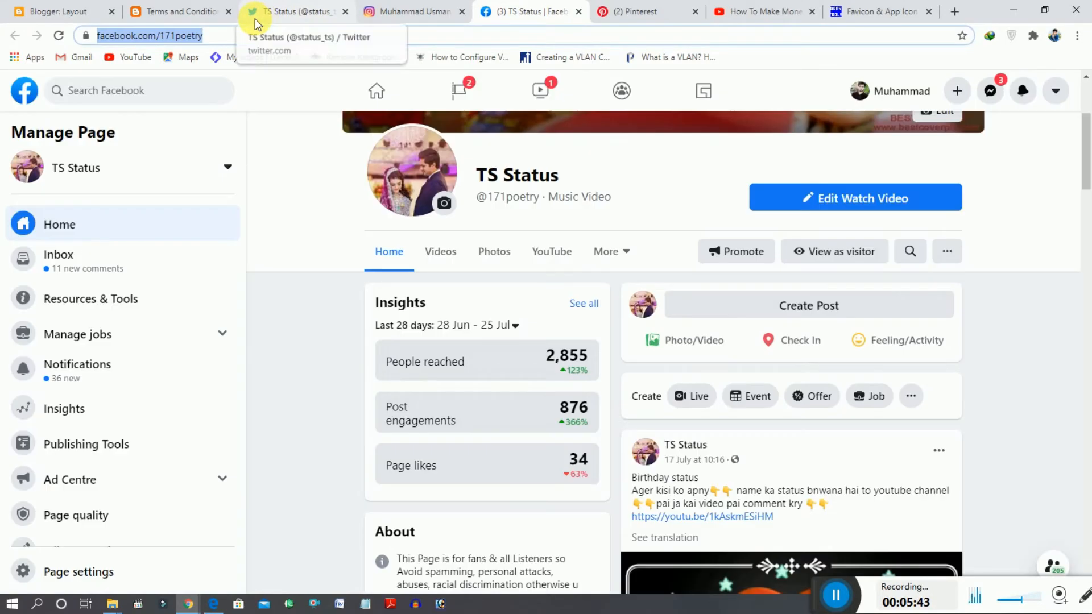
{"action": "left_click", "coordinate": [165, 11]}
{"action": "mouse_move", "coordinate": [187, 605]}
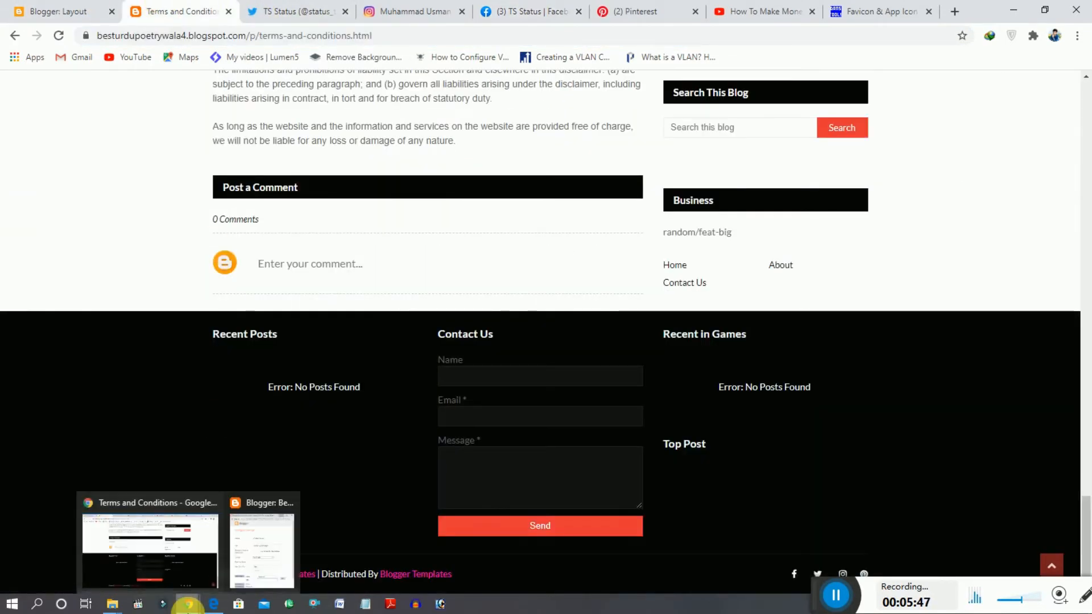
{"action": "left_click", "coordinate": [247, 558]}
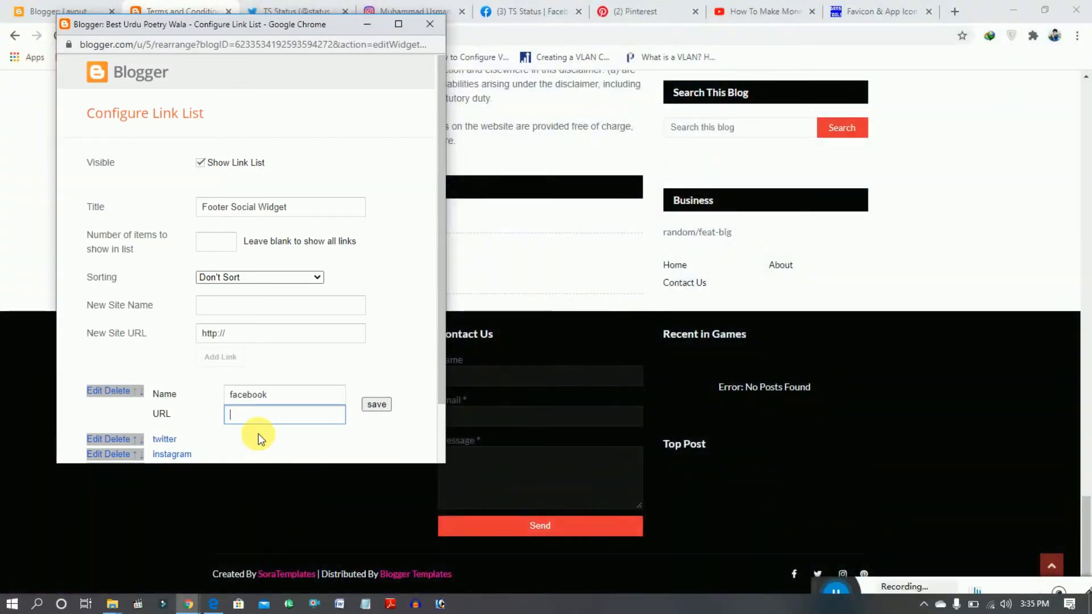
{"action": "key", "text": "ctrl+v"}
{"action": "left_click", "coordinate": [374, 404]}
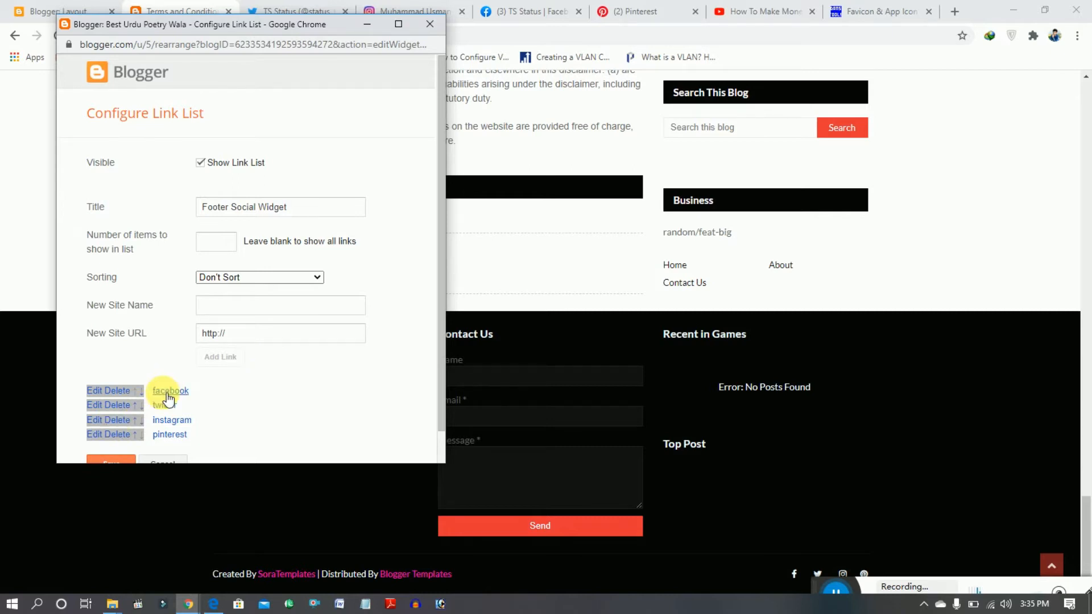
{"action": "left_click", "coordinate": [100, 405]}
{"action": "left_click", "coordinate": [253, 428]}
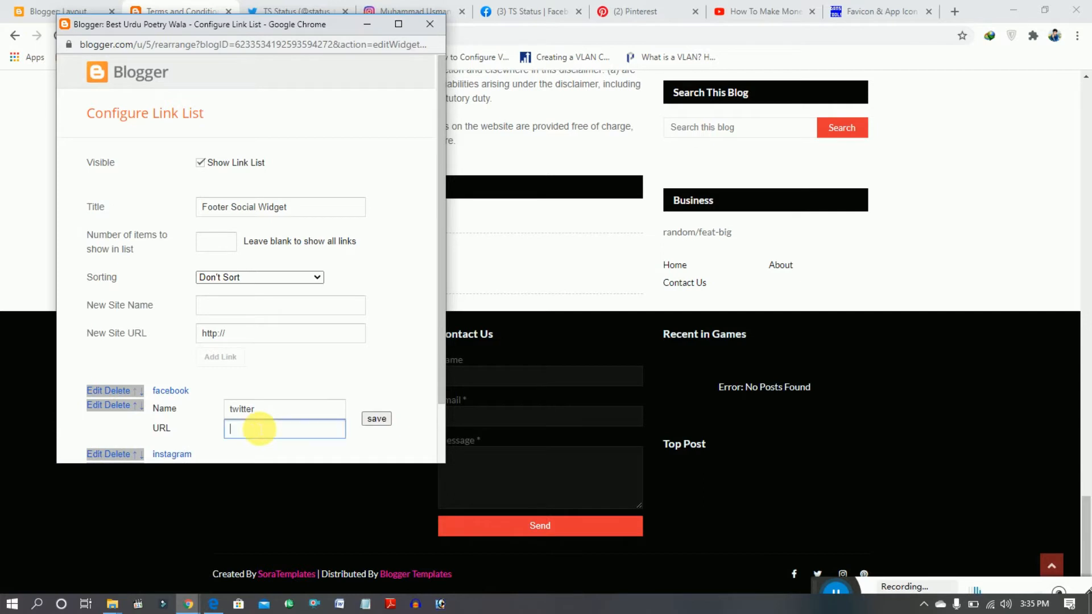
{"action": "left_click", "coordinate": [367, 23]}
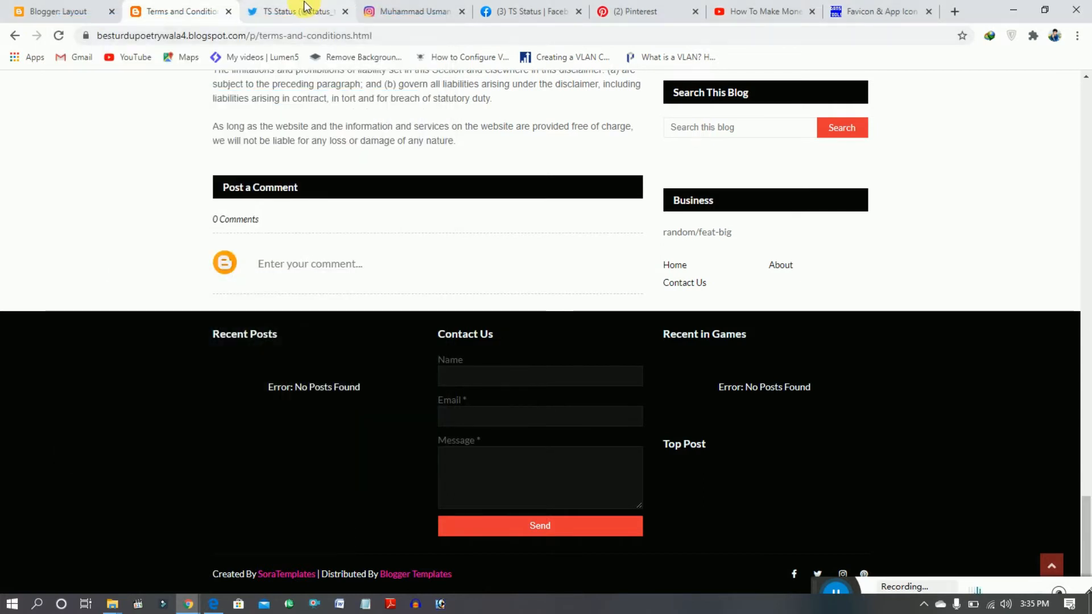
{"action": "left_click", "coordinate": [297, 11]}
{"action": "left_click", "coordinate": [336, 36]}
{"action": "key", "text": "ctrl+c"}
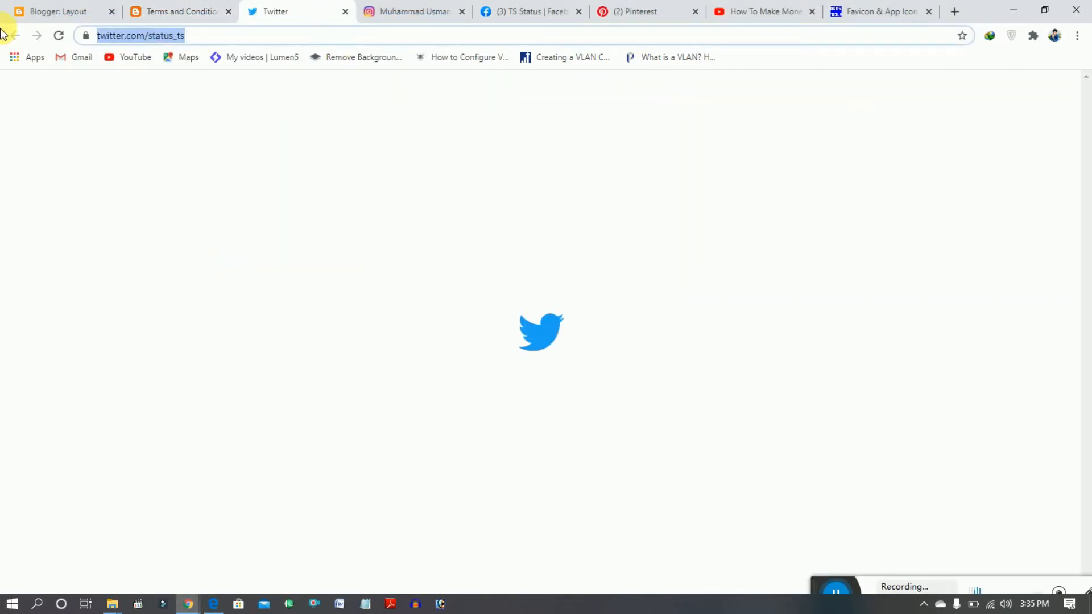
{"action": "left_click", "coordinate": [137, 11]}
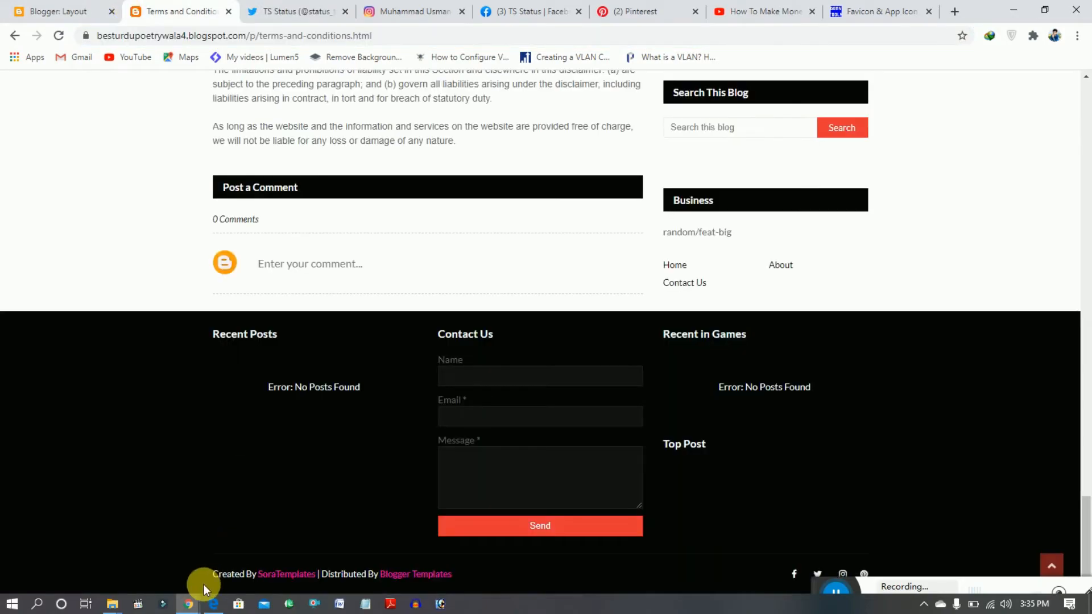
{"action": "mouse_move", "coordinate": [201, 606]}
{"action": "left_click", "coordinate": [245, 561]}
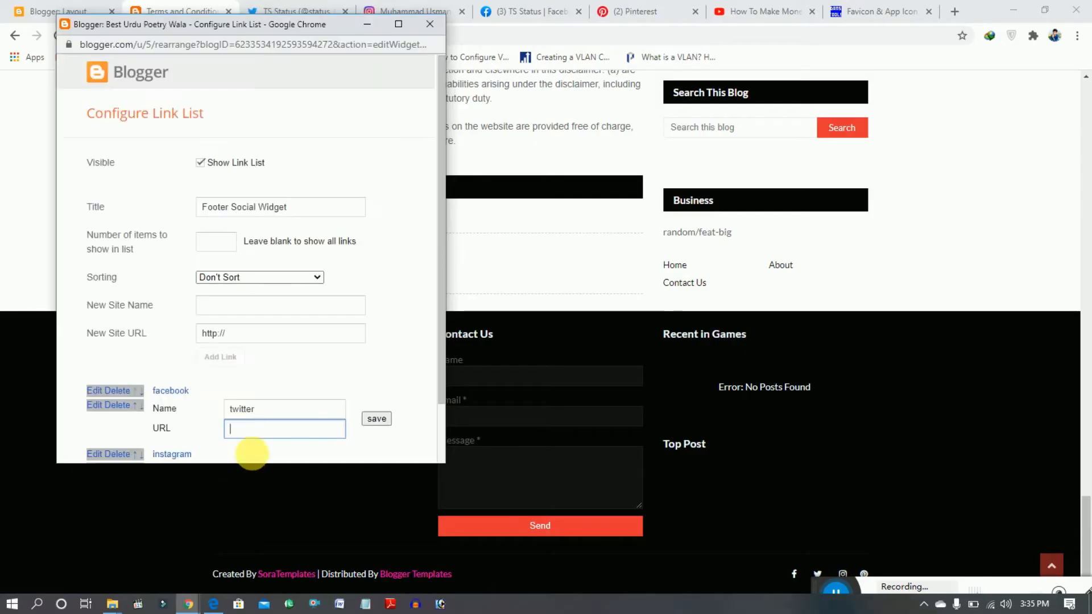
{"action": "key", "text": "ctrl+v"}
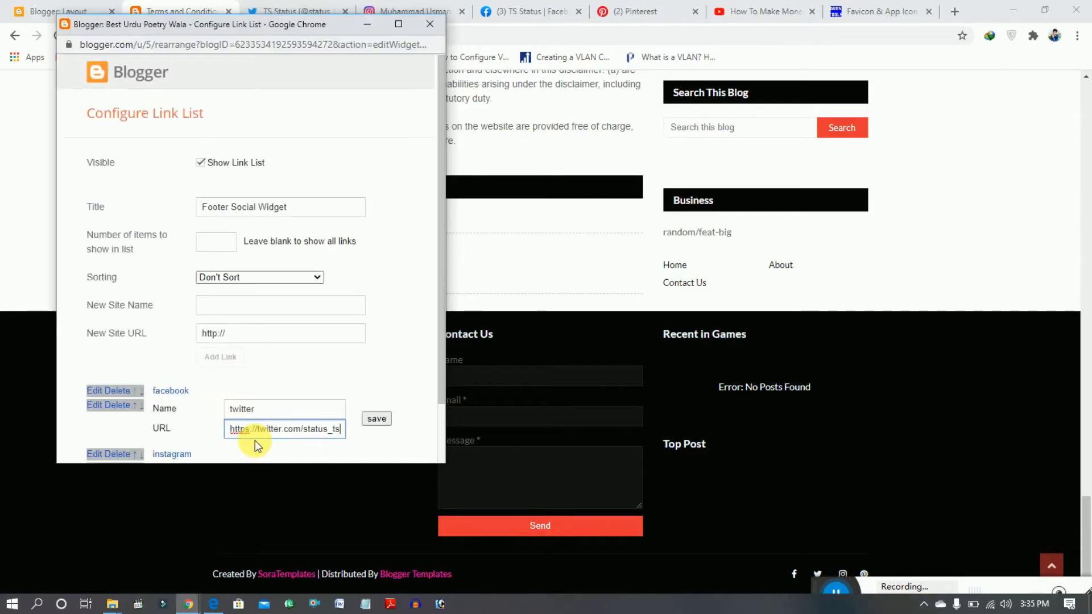
{"action": "left_click", "coordinate": [375, 419]}
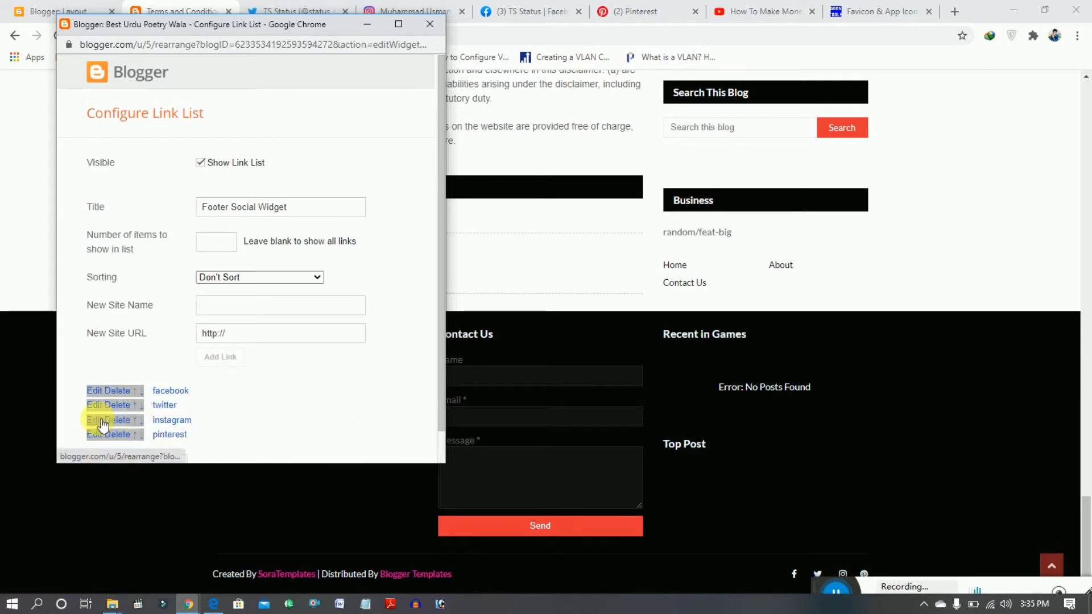
- Set the instagram link's URL to the owner's Instagram profile address, copied from the open profile page, and save that link
{"action": "left_click", "coordinate": [100, 420]}
{"action": "left_click", "coordinate": [278, 443]}
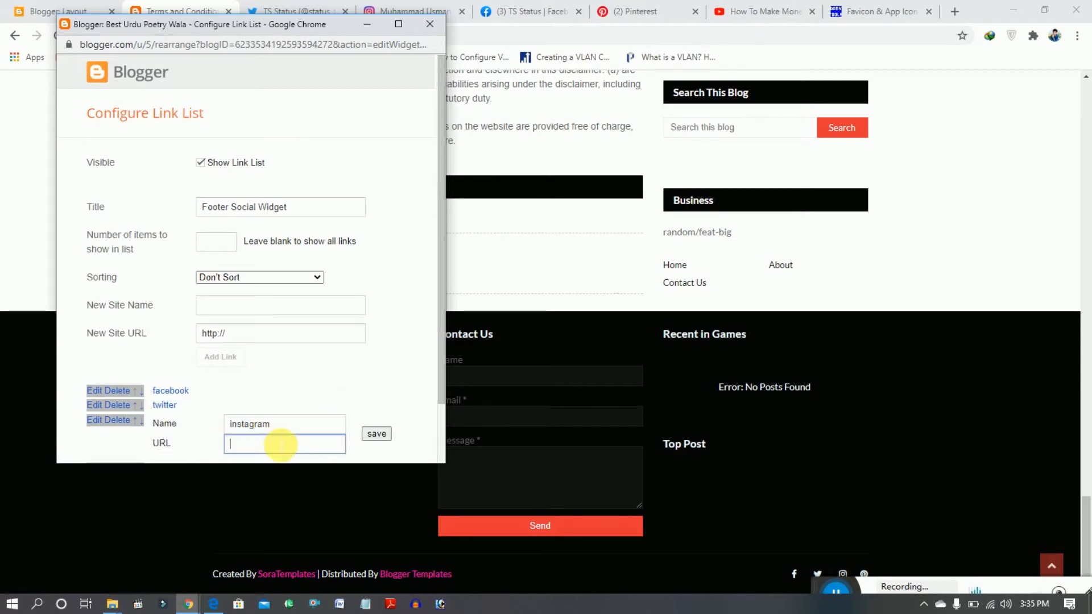
{"action": "left_click", "coordinate": [367, 24]}
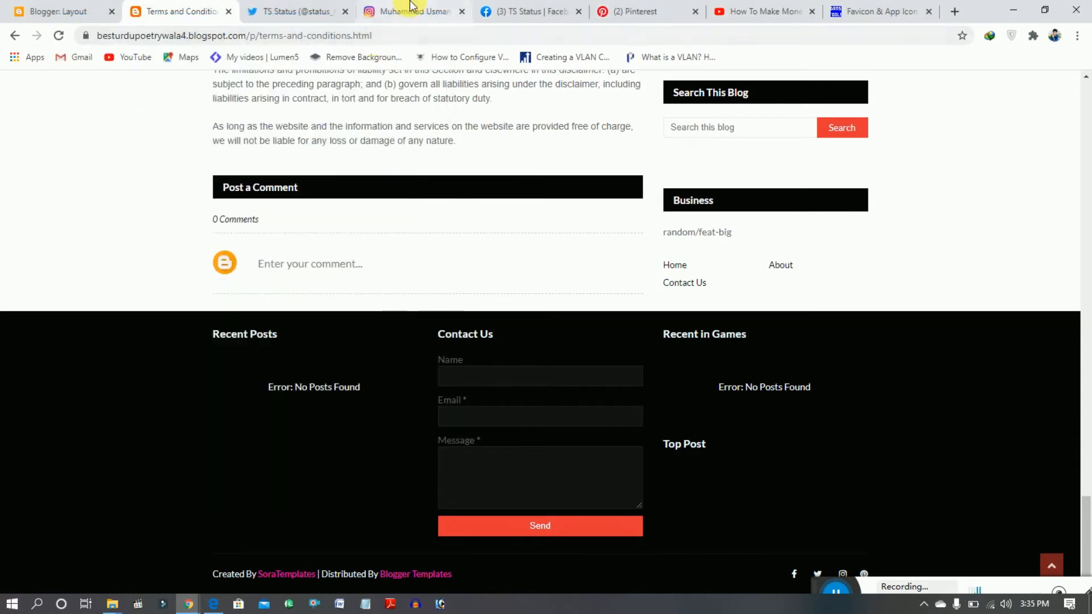
{"action": "left_click", "coordinate": [415, 12]}
{"action": "left_click", "coordinate": [237, 34]}
{"action": "key", "text": "ctrl+c"}
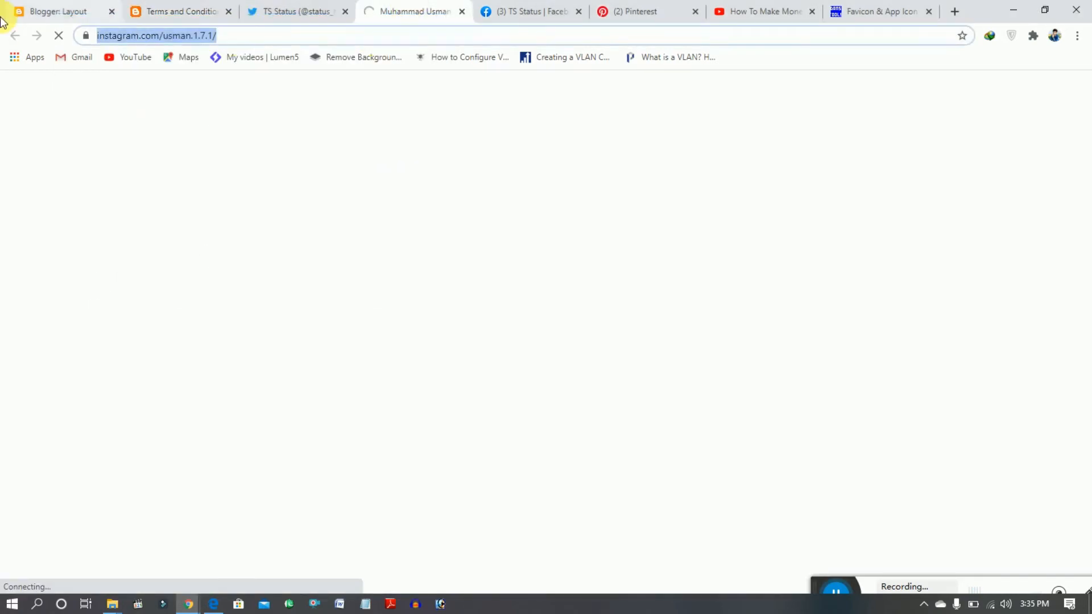
{"action": "left_click", "coordinate": [91, 9]}
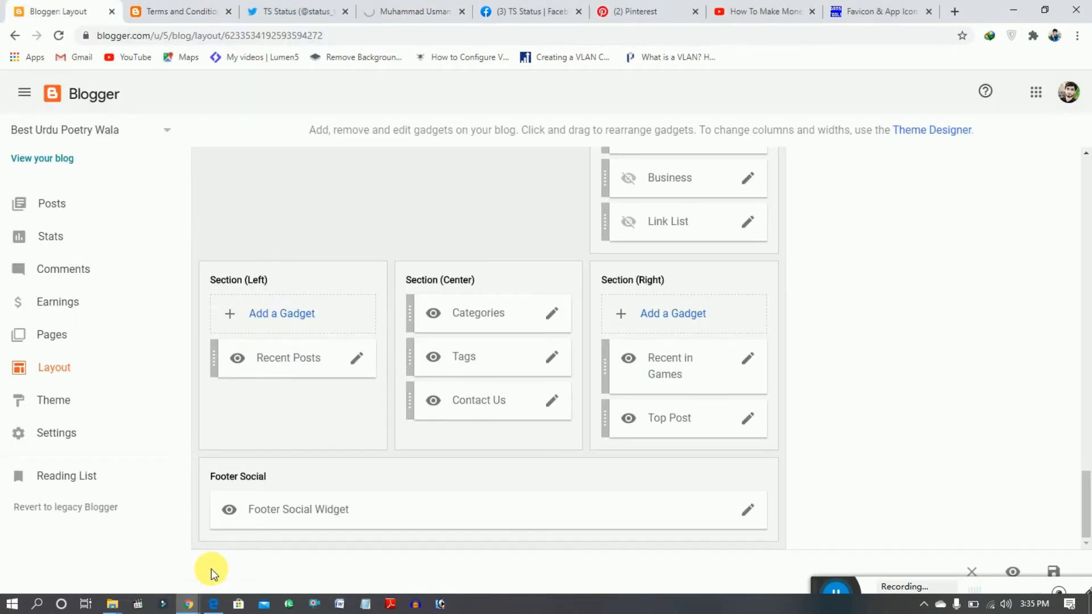
{"action": "mouse_move", "coordinate": [188, 608]}
{"action": "left_click", "coordinate": [244, 552]}
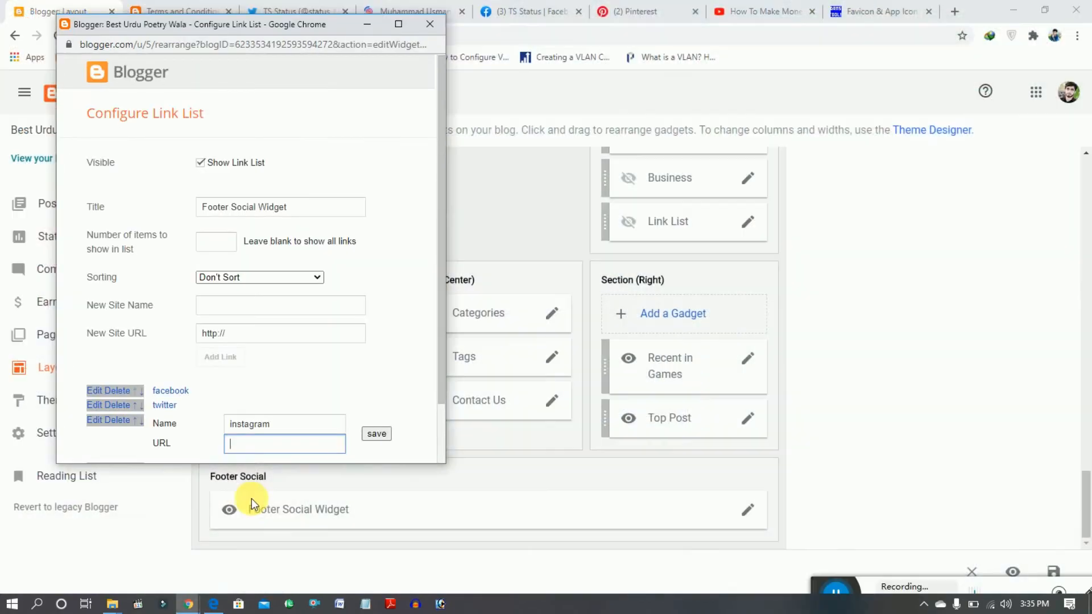
{"action": "key", "text": "ctrl+v"}
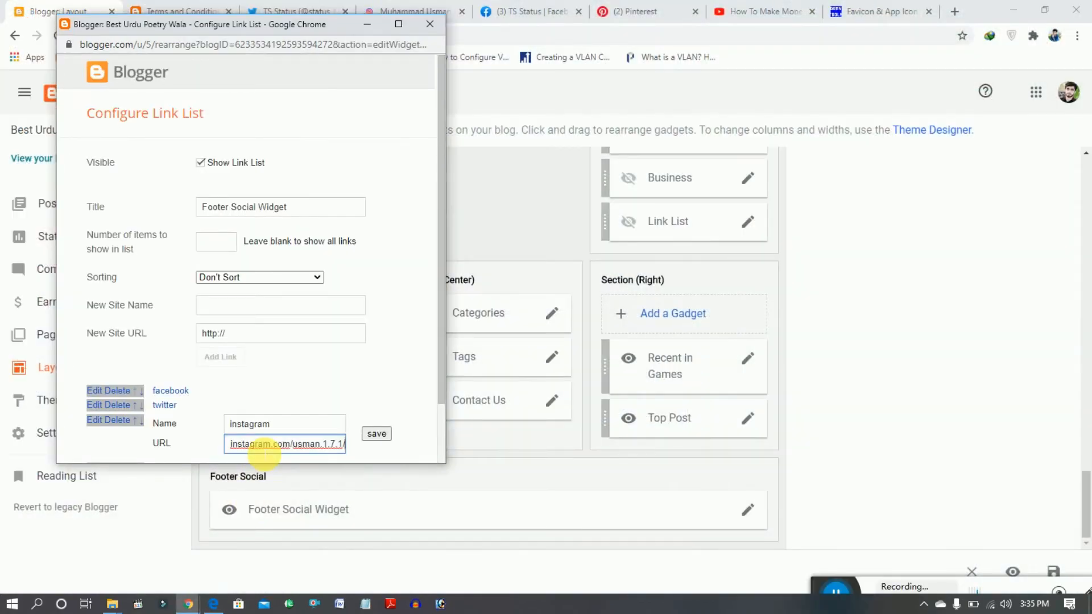
{"action": "left_click", "coordinate": [377, 434]}
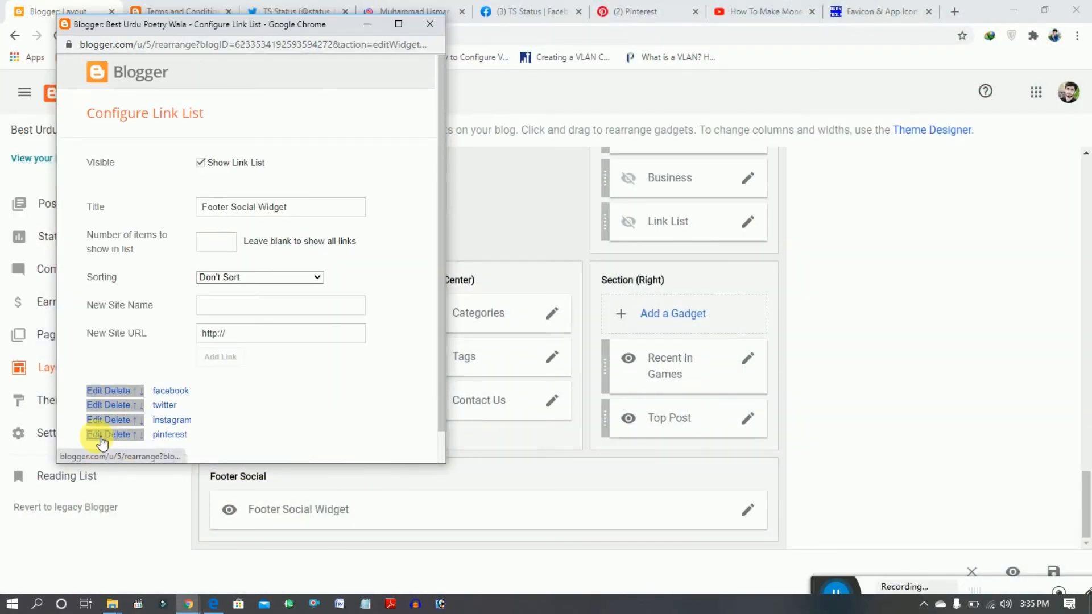
- Set the pinterest link's URL to the TS Status page address, pinterest.com/tsstatus/, and save that link
{"action": "left_click", "coordinate": [94, 434]}
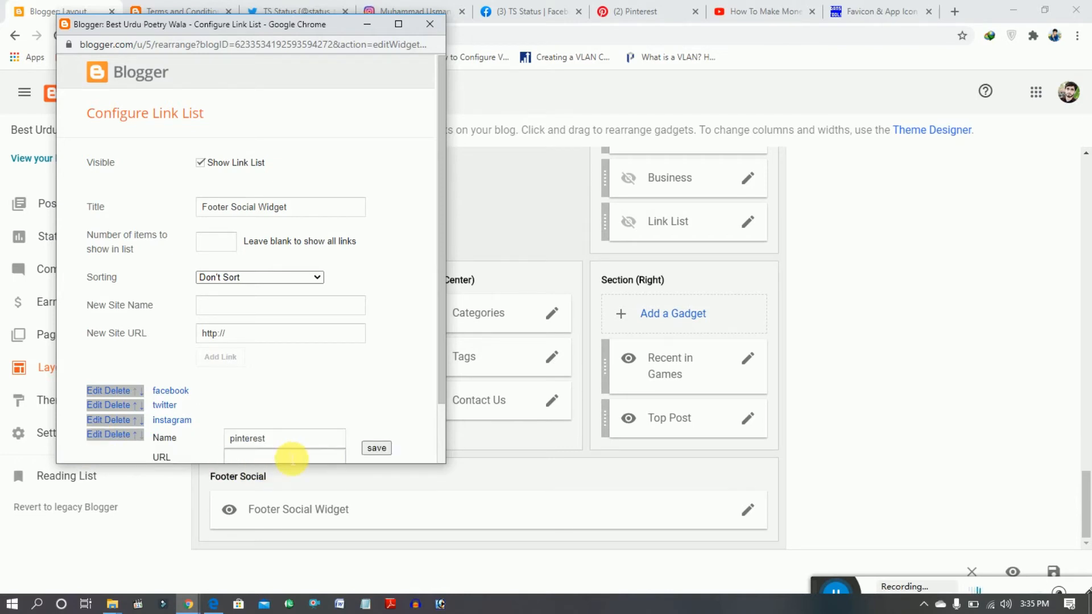
{"action": "left_click", "coordinate": [291, 457]}
{"action": "left_click", "coordinate": [366, 31]}
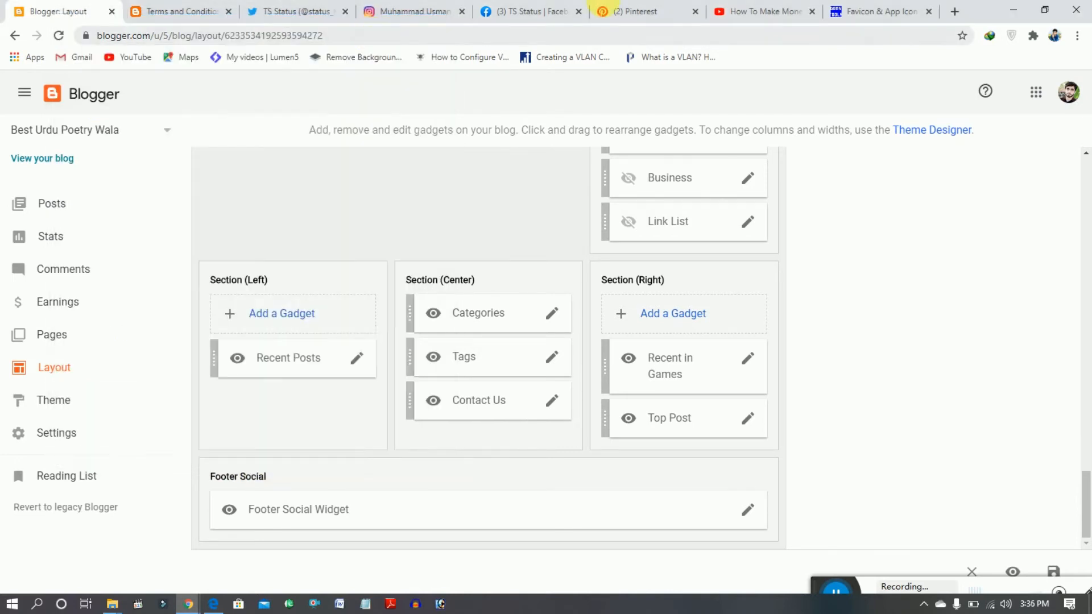
{"action": "left_click", "coordinate": [631, 10]}
{"action": "left_click", "coordinate": [343, 38]}
{"action": "key", "text": "ctrl+c"}
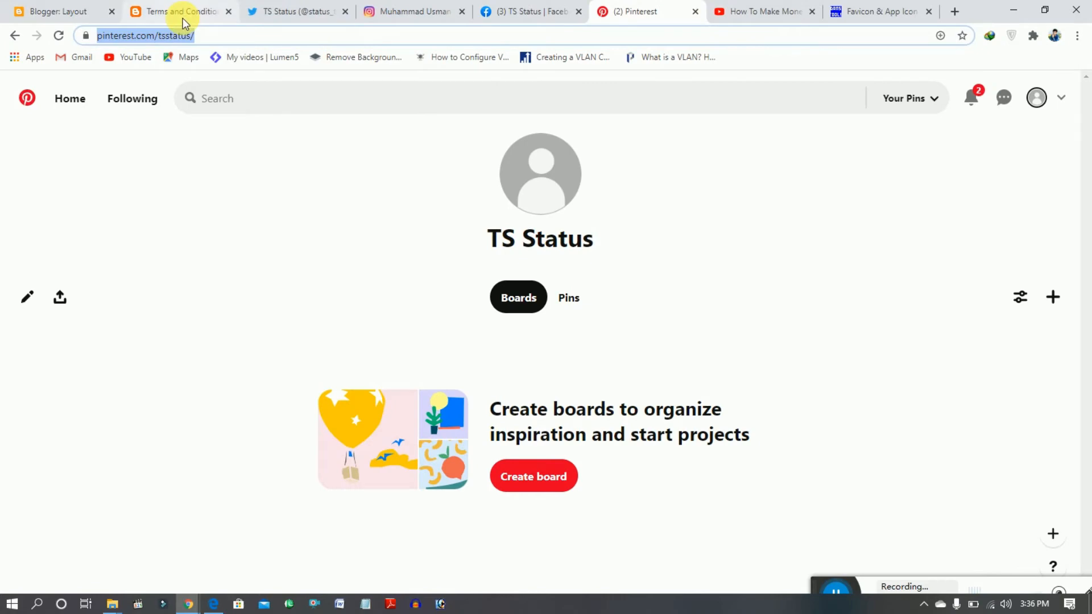
{"action": "left_click", "coordinate": [162, 10]}
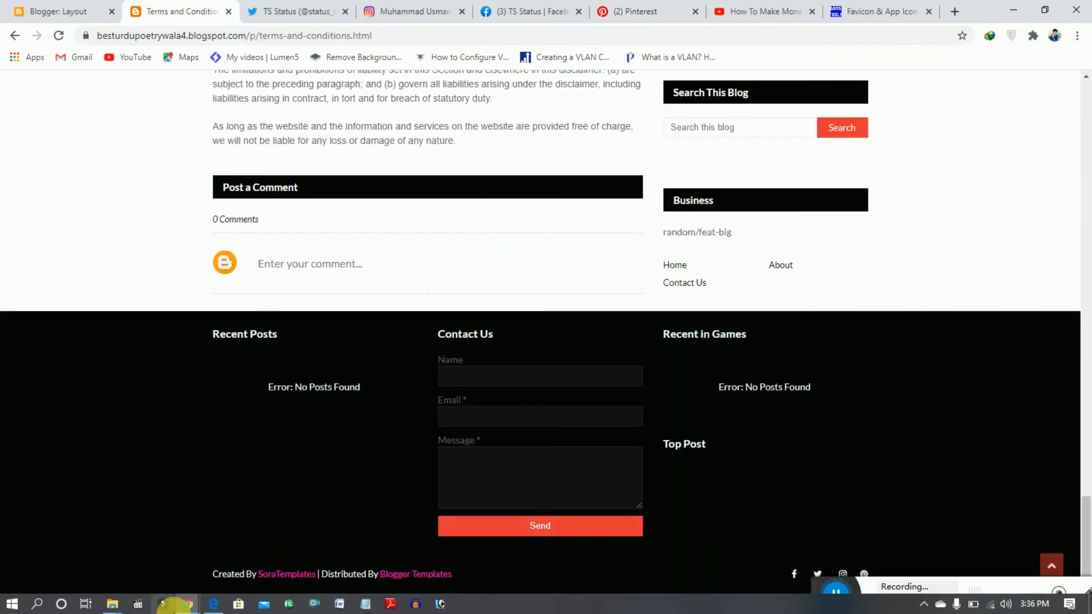
{"action": "mouse_move", "coordinate": [188, 604]}
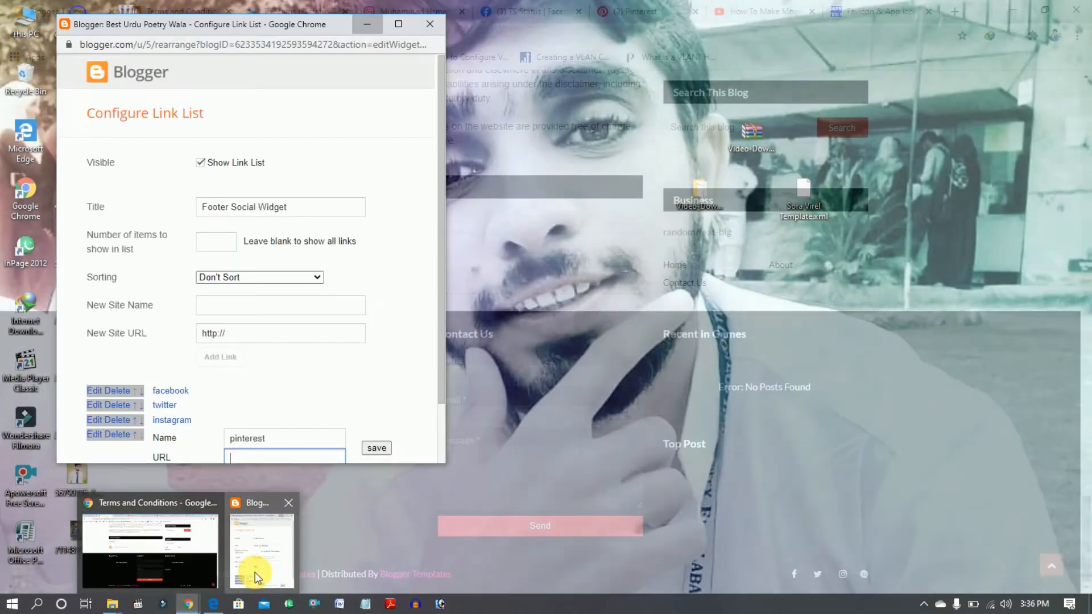
{"action": "left_click", "coordinate": [244, 578]}
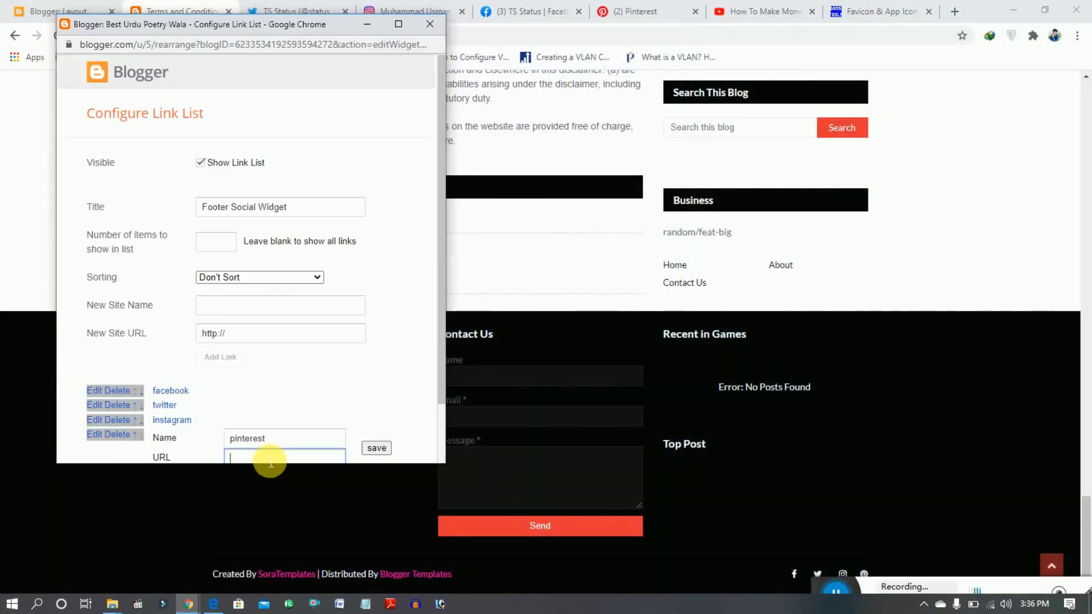
{"action": "key", "text": "ctrl+v"}
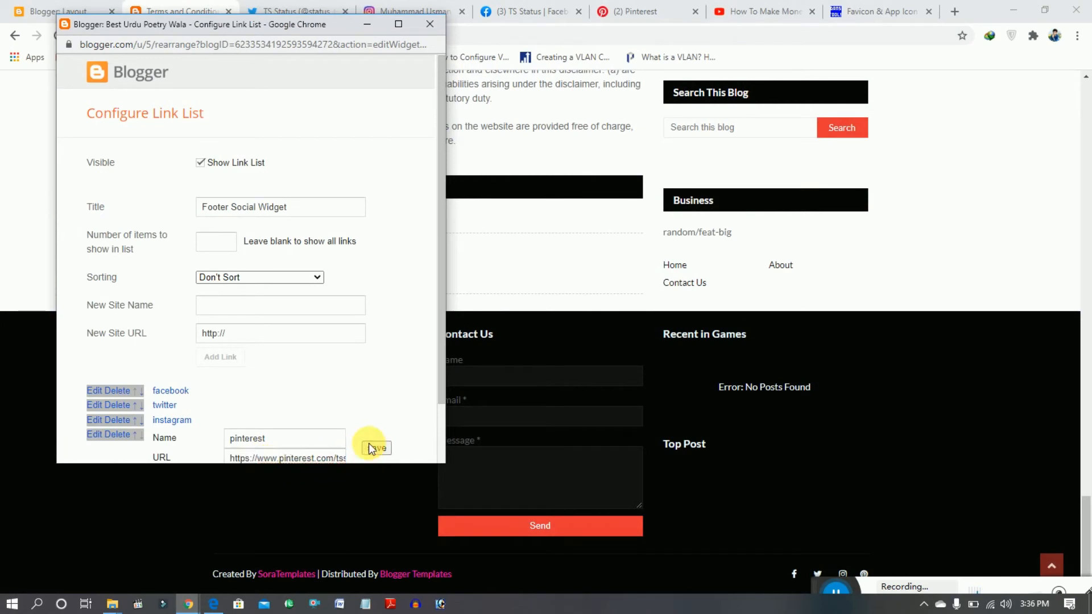
{"action": "left_click", "coordinate": [373, 448]}
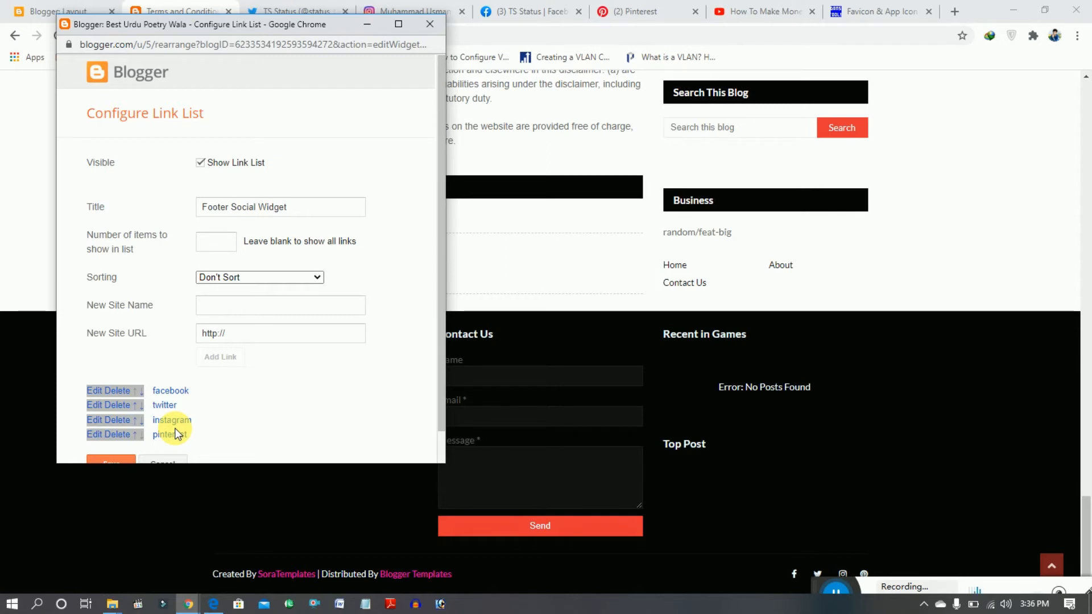
- Return to the blog layout and save the Footer Social Widget's link list configuration
{"action": "left_click", "coordinate": [65, 11]}
{"action": "mouse_move", "coordinate": [190, 605]}
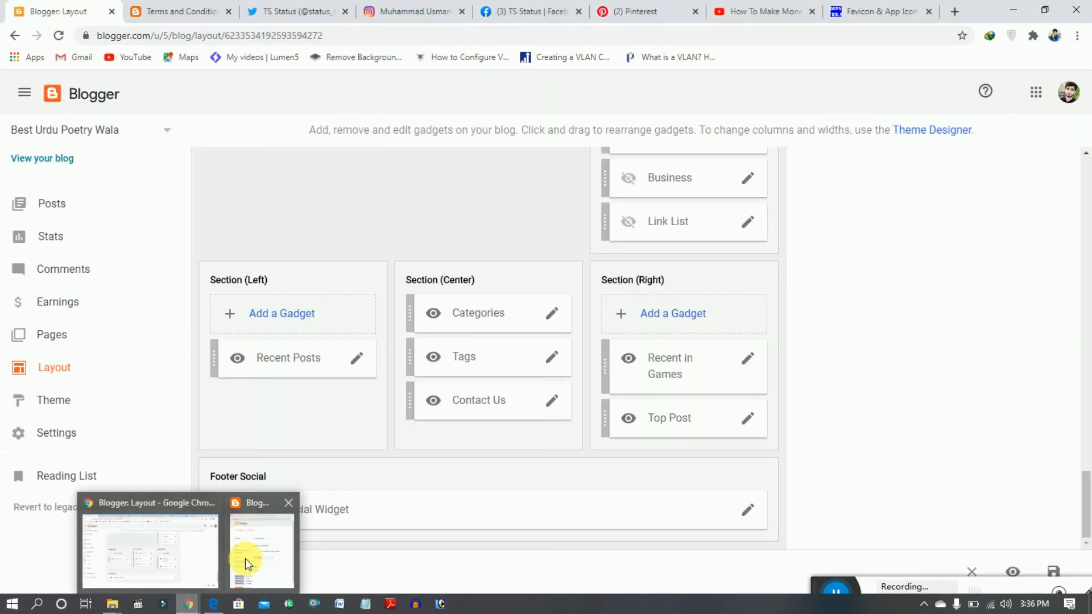
{"action": "left_click", "coordinate": [245, 559]}
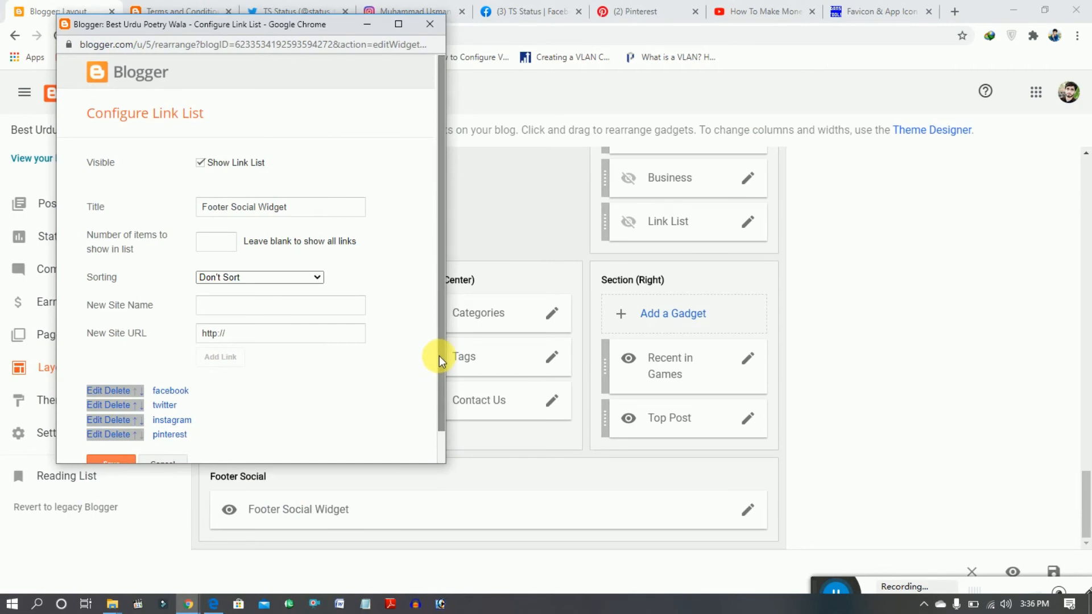
{"action": "left_click_drag", "start_coordinate": [439, 357], "coordinate": [439, 382]}
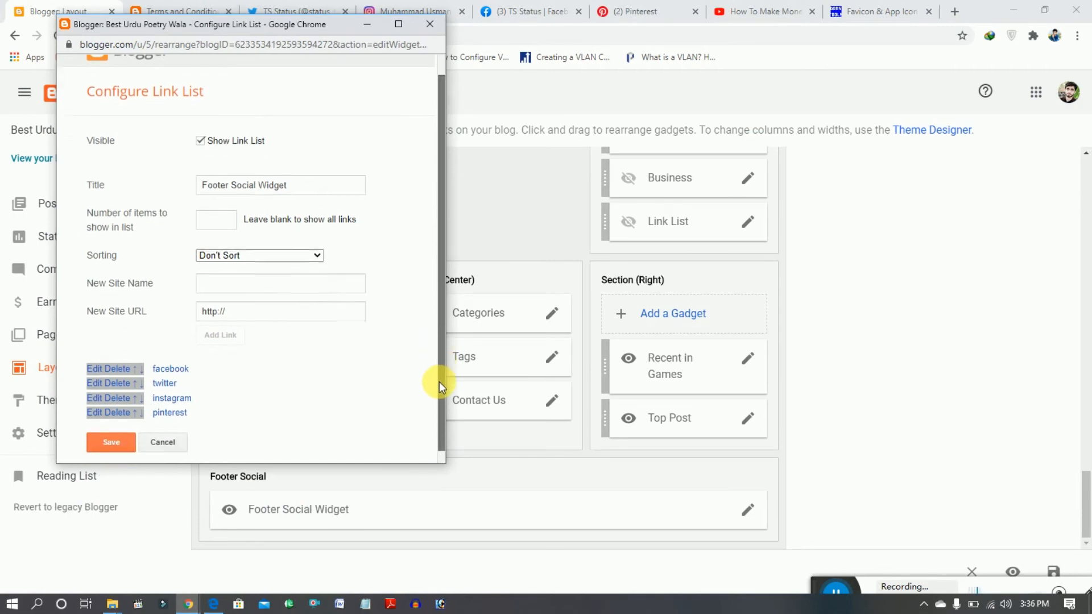
{"action": "left_click", "coordinate": [119, 439]}
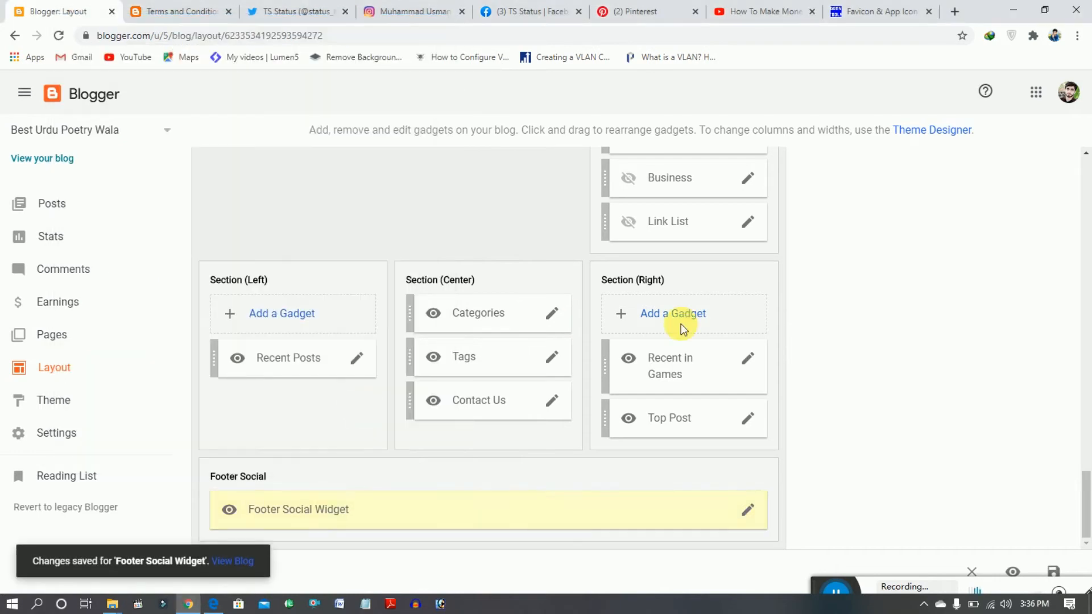
- Reload the blog's Terms and Conditions page, test the facebook icon in its footer, and return to the blog page
{"action": "left_click_drag", "start_coordinate": [1086, 484], "coordinate": [1085, 275]}
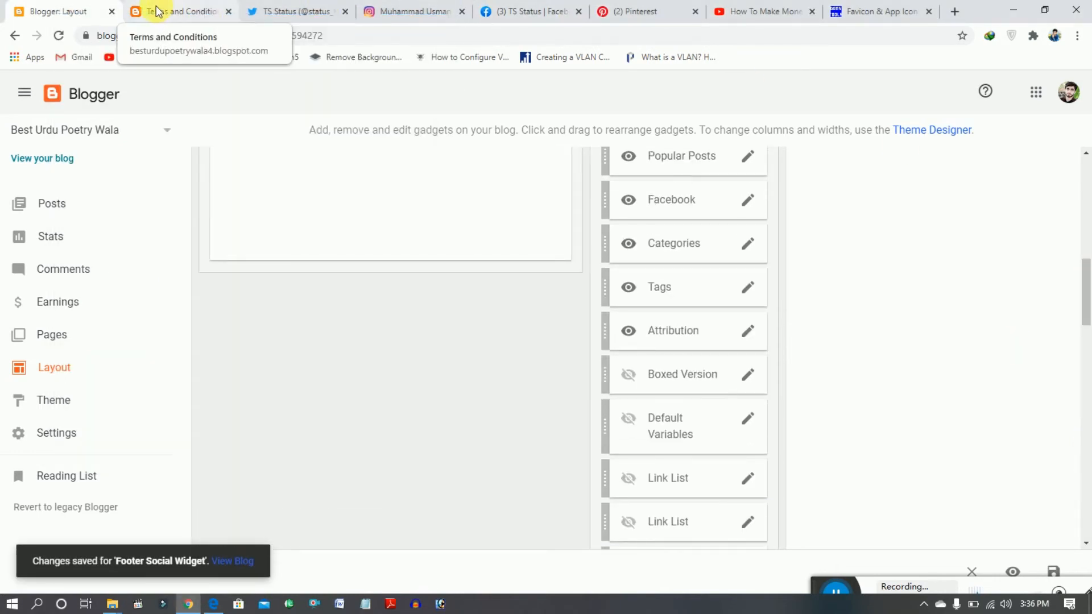
{"action": "left_click", "coordinate": [137, 13]}
{"action": "left_click", "coordinate": [59, 37]}
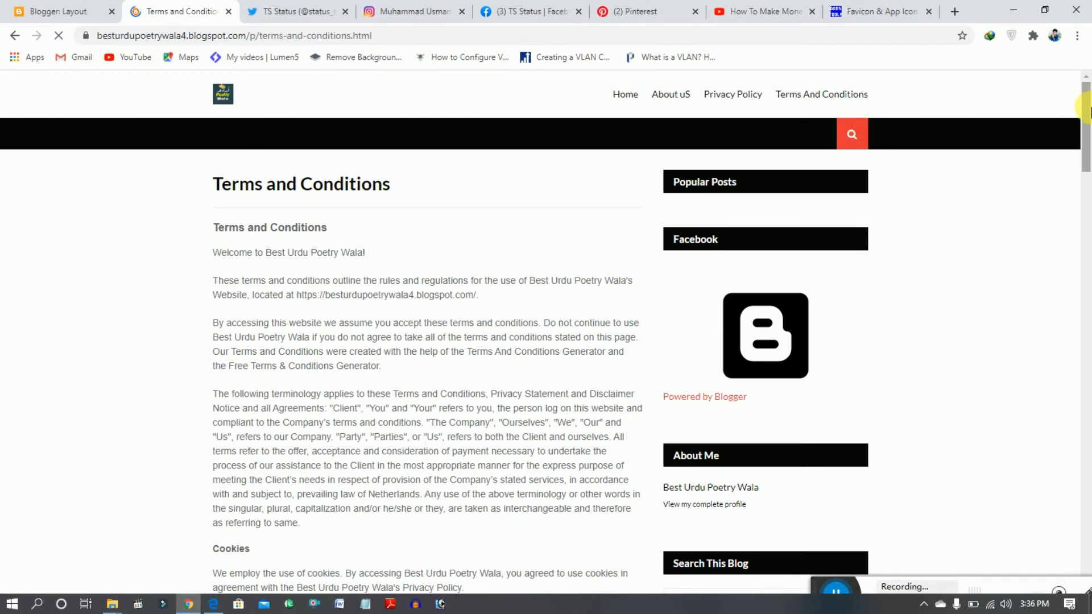
{"action": "left_click_drag", "start_coordinate": [1087, 108], "coordinate": [1088, 597]}
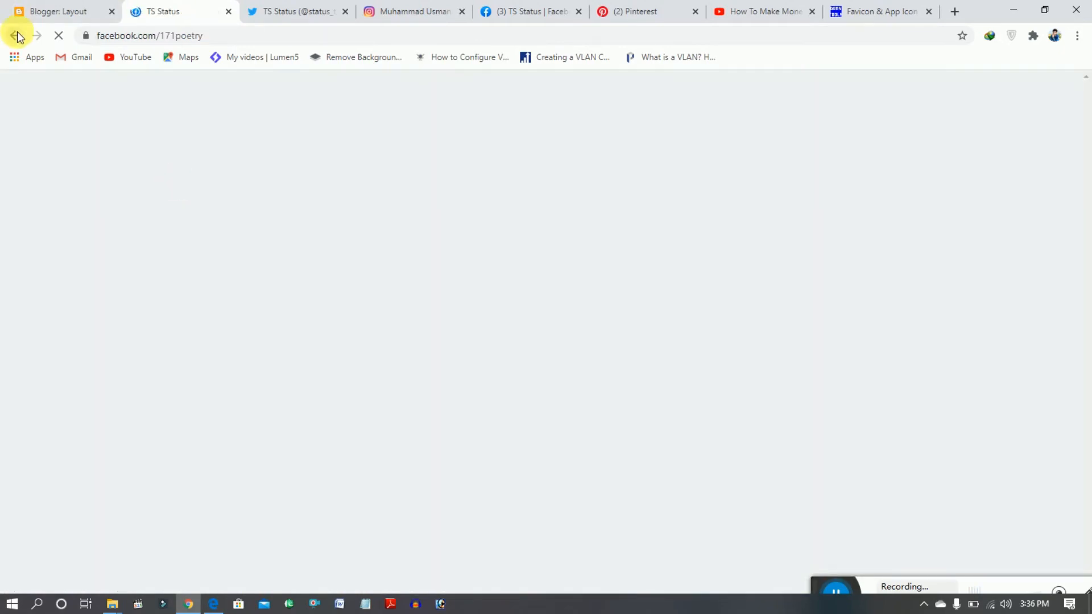
{"action": "left_click", "coordinate": [17, 35]}
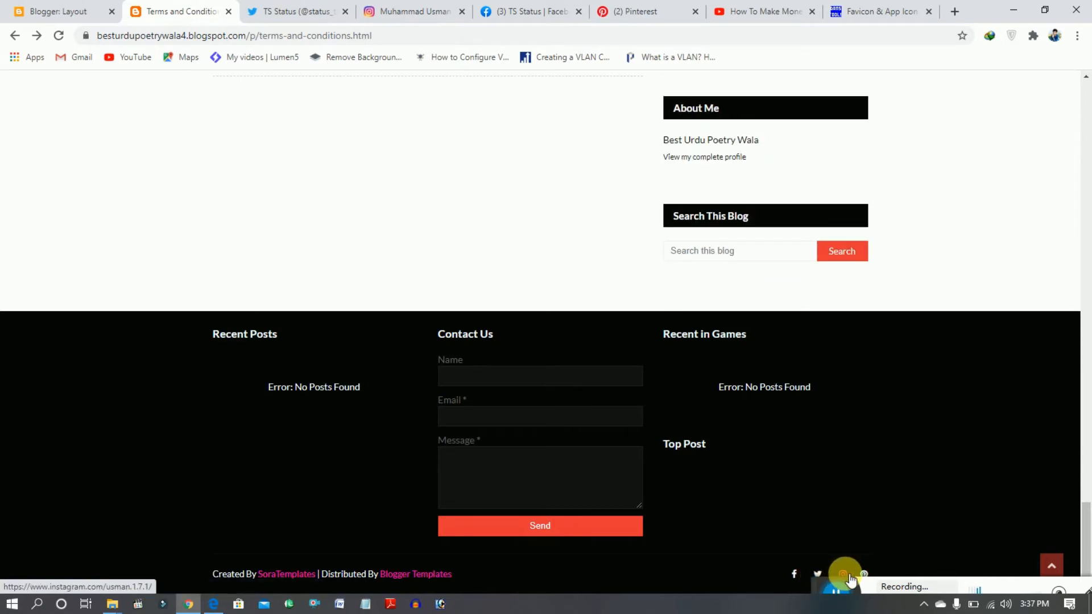
- Review the owner's Instagram profile, the blog layout and the footer of the Terms and Conditions page
{"action": "left_click", "coordinate": [421, 10]}
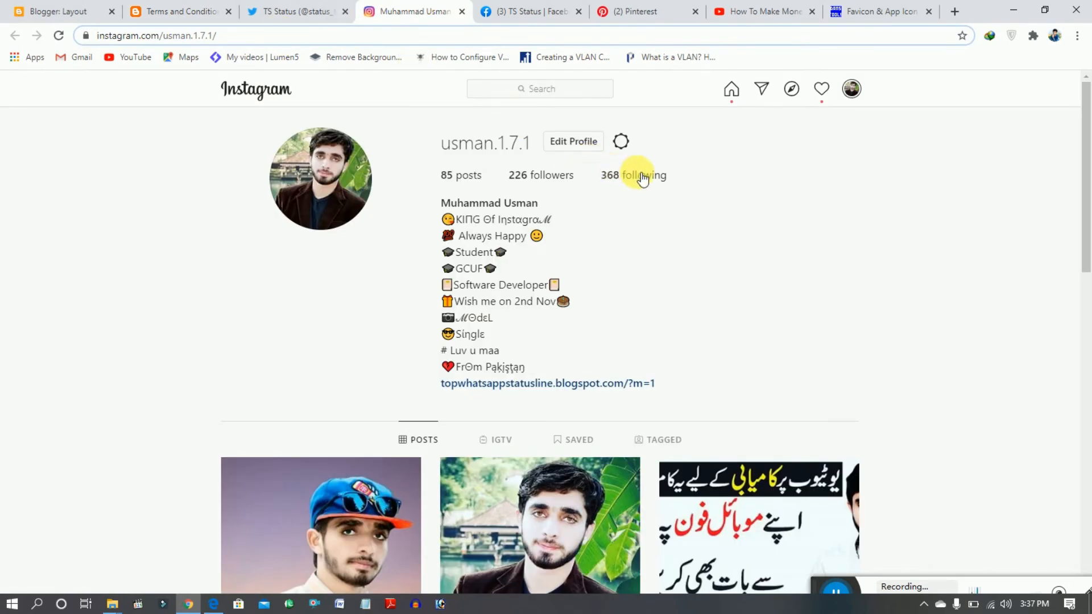
{"action": "left_click", "coordinate": [72, 7]}
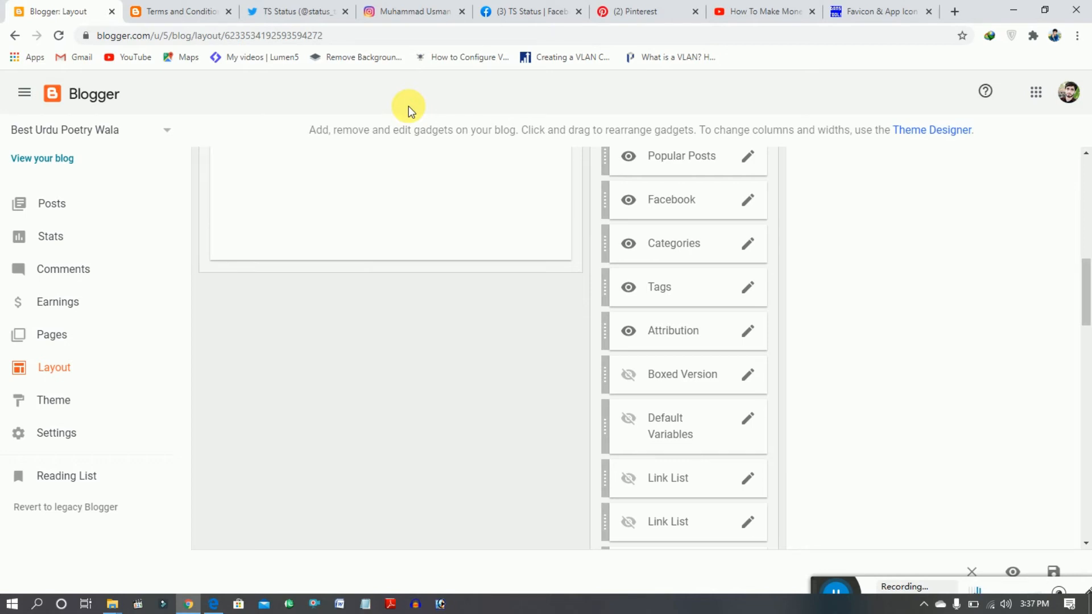
{"action": "left_click", "coordinate": [427, 9]}
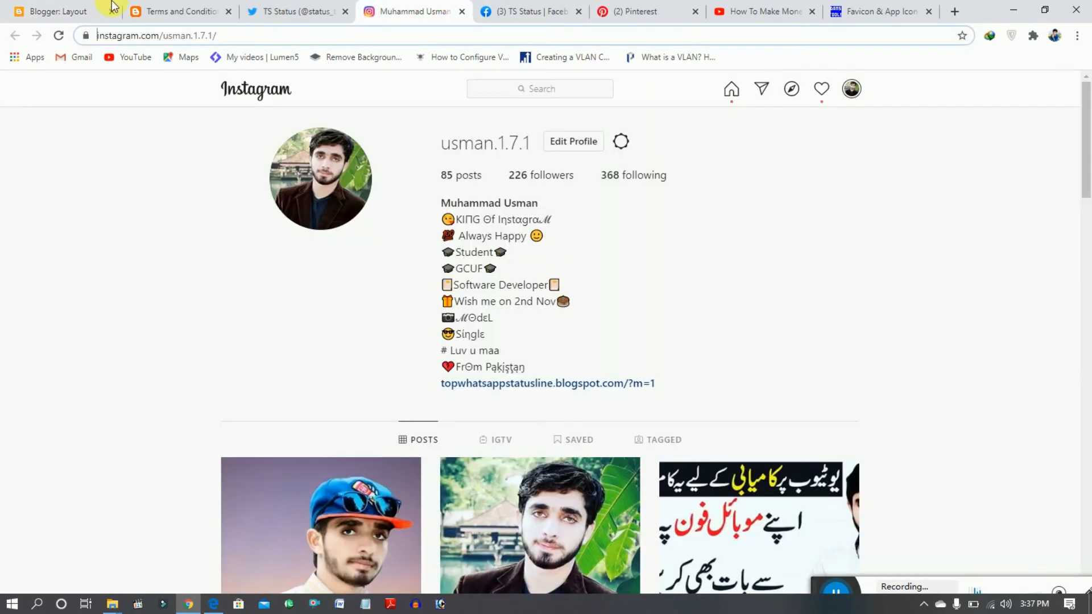
{"action": "left_click", "coordinate": [2, 5]}
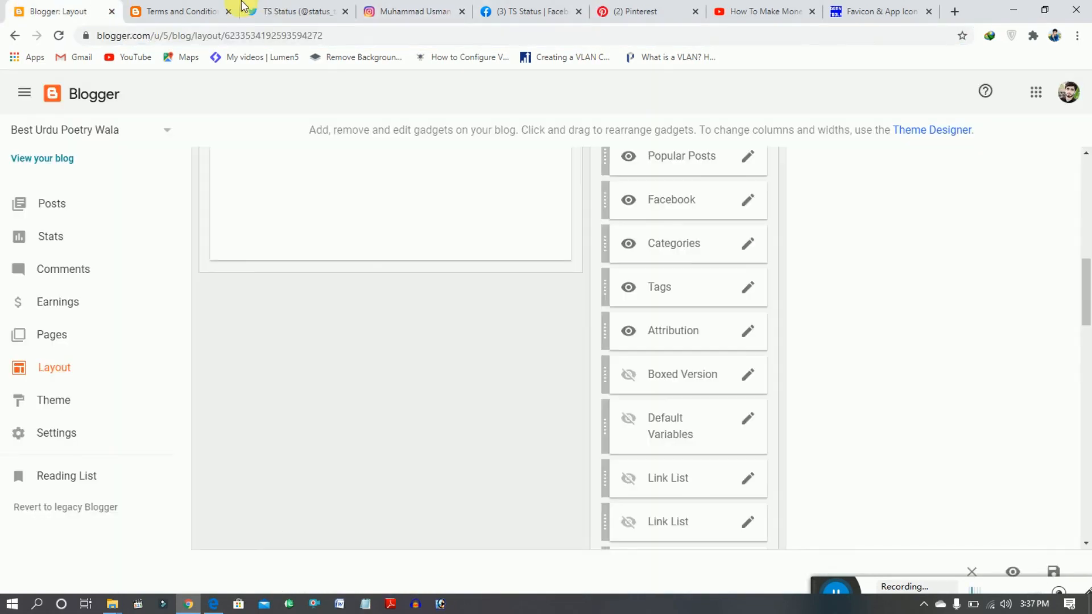
{"action": "left_click", "coordinate": [149, 11]}
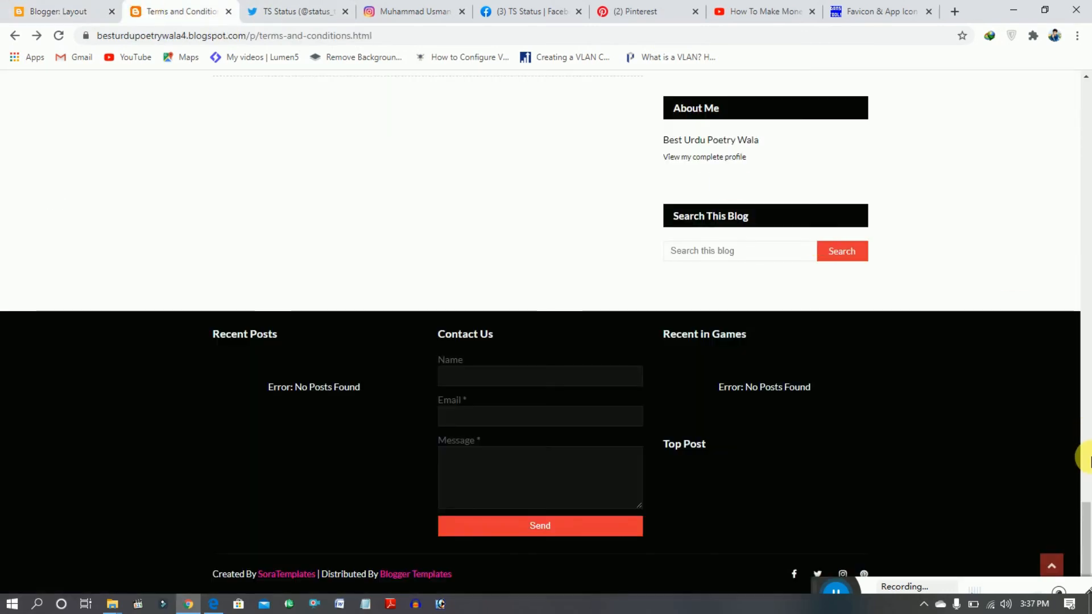
{"action": "scroll", "coordinate": [1090, 541], "scroll_direction": "up", "scroll_amount": 3}
{"action": "scroll", "coordinate": [1089, 540], "scroll_direction": "down", "scroll_amount": 2}
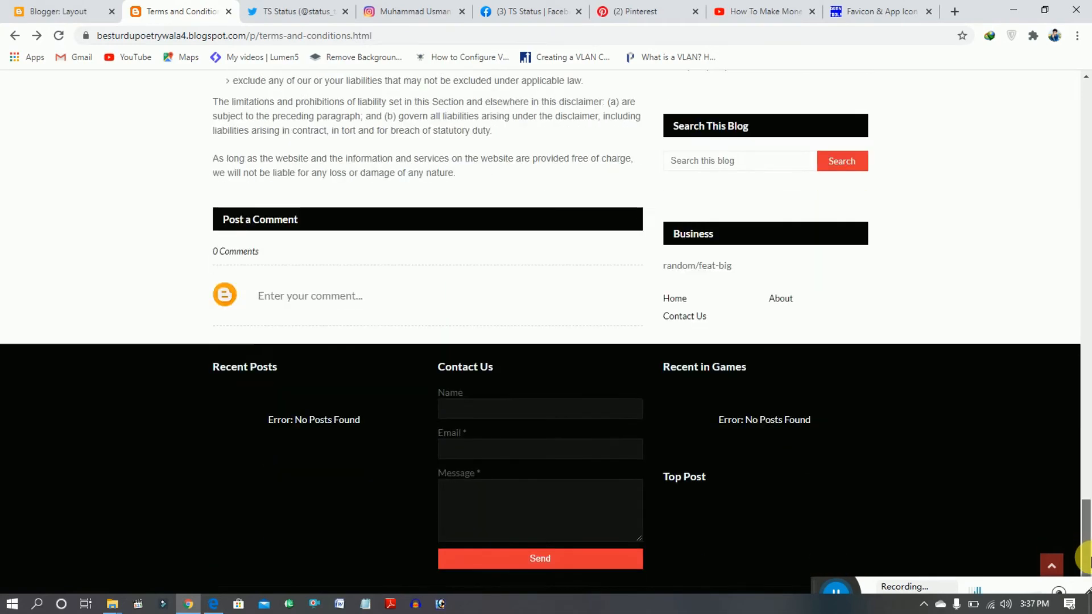
- Leave the Terms and Conditions page and open the Best Urdu Poetry Wala blog's settings in Blogger
{"action": "left_click_drag", "start_coordinate": [1086, 529], "coordinate": [1087, 108]}
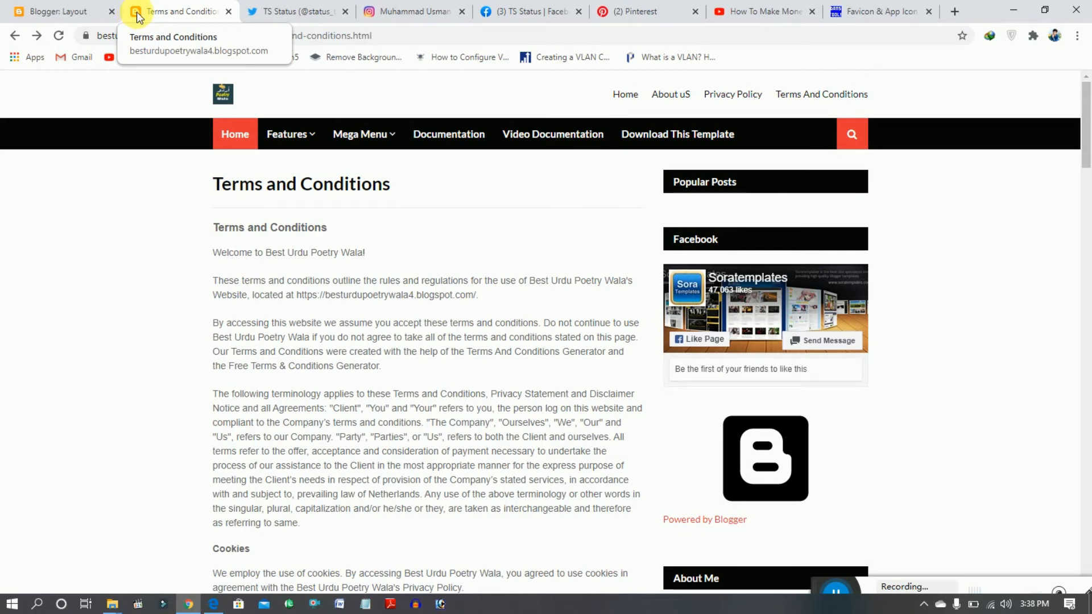
{"action": "left_click", "coordinate": [64, 12]}
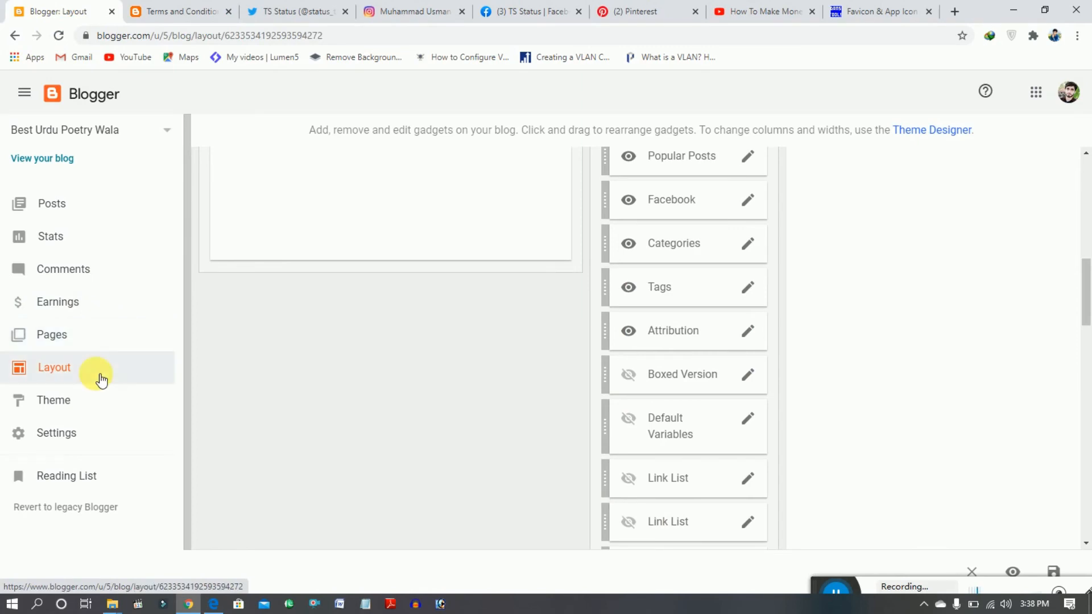
{"action": "left_click", "coordinate": [65, 432]}
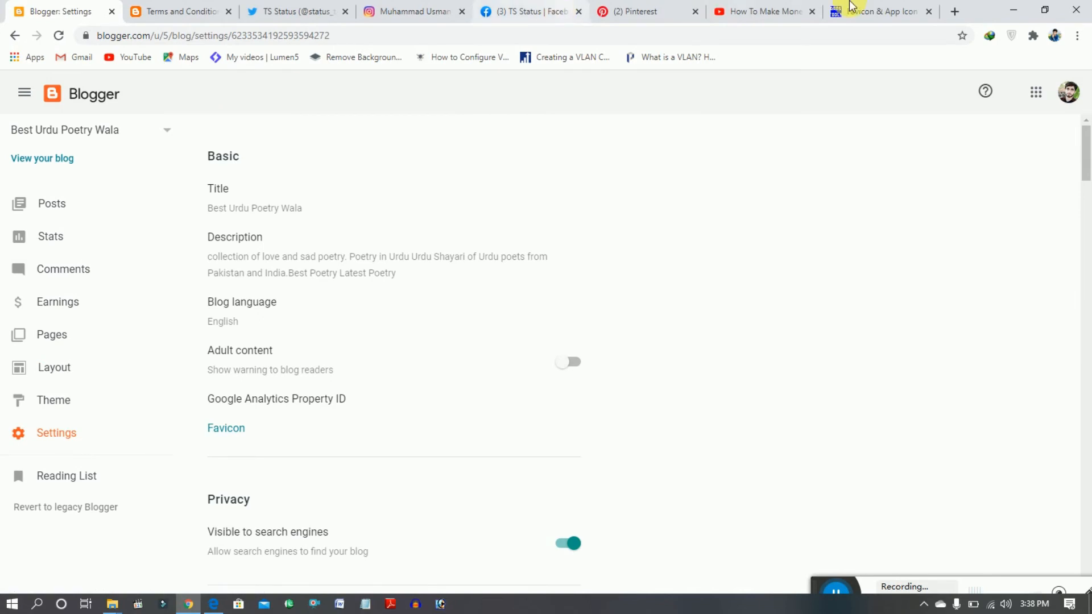
- Switch to the favicon-generator.org site and choose pic 1.jpg from the desktop as the image for the favicon
{"action": "left_click", "coordinate": [891, 8]}
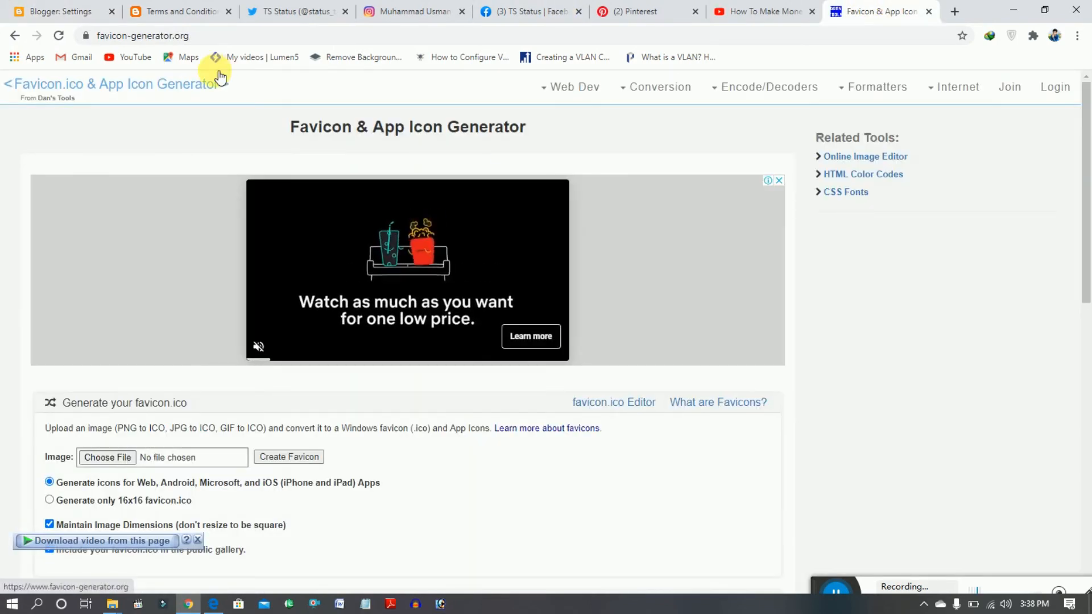
{"action": "left_click_drag", "start_coordinate": [231, 39], "coordinate": [36, 35]}
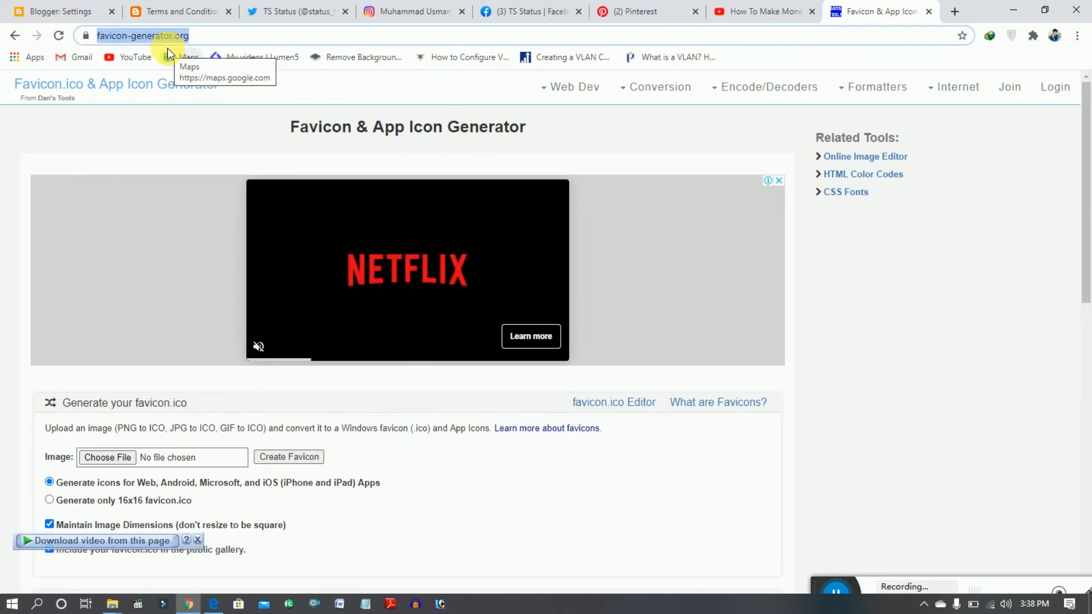
{"action": "left_click", "coordinate": [964, 286]}
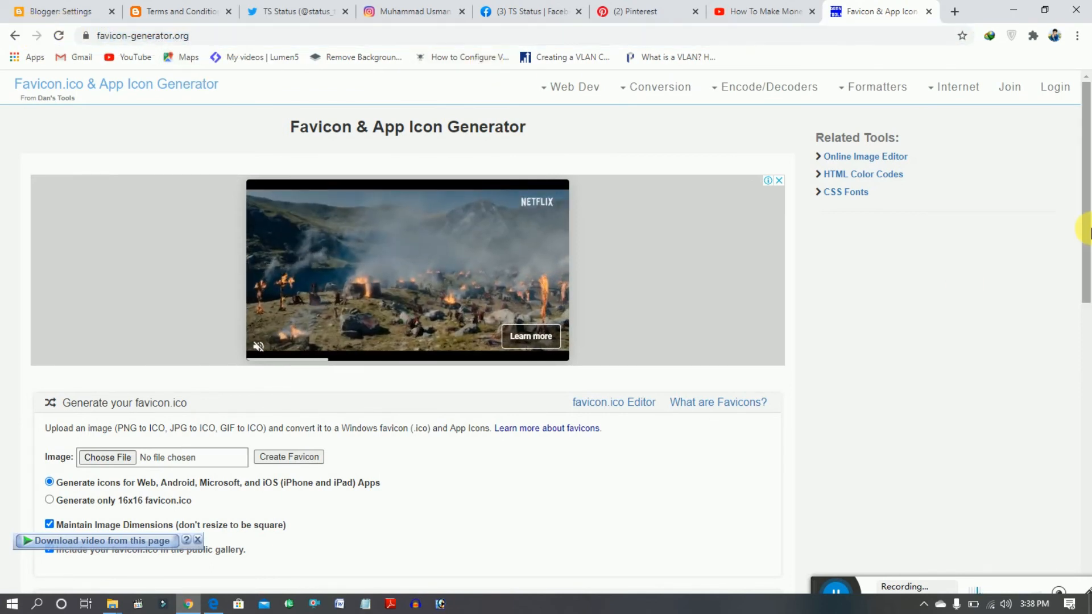
{"action": "left_click_drag", "start_coordinate": [1088, 230], "coordinate": [1091, 261]}
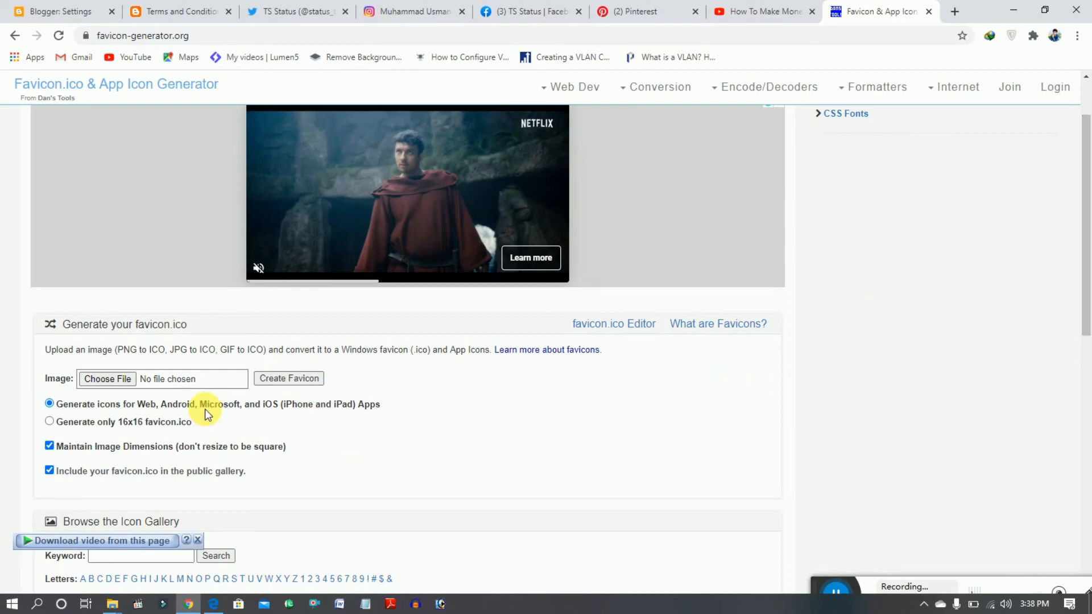
{"action": "left_click", "coordinate": [132, 378]}
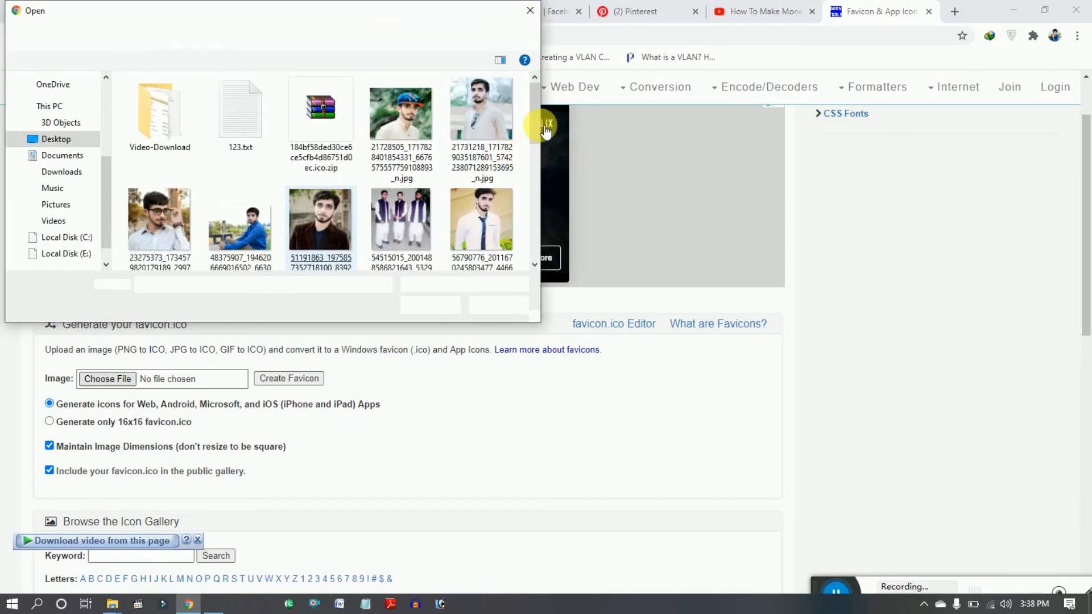
{"action": "left_click_drag", "start_coordinate": [538, 128], "coordinate": [543, 257]}
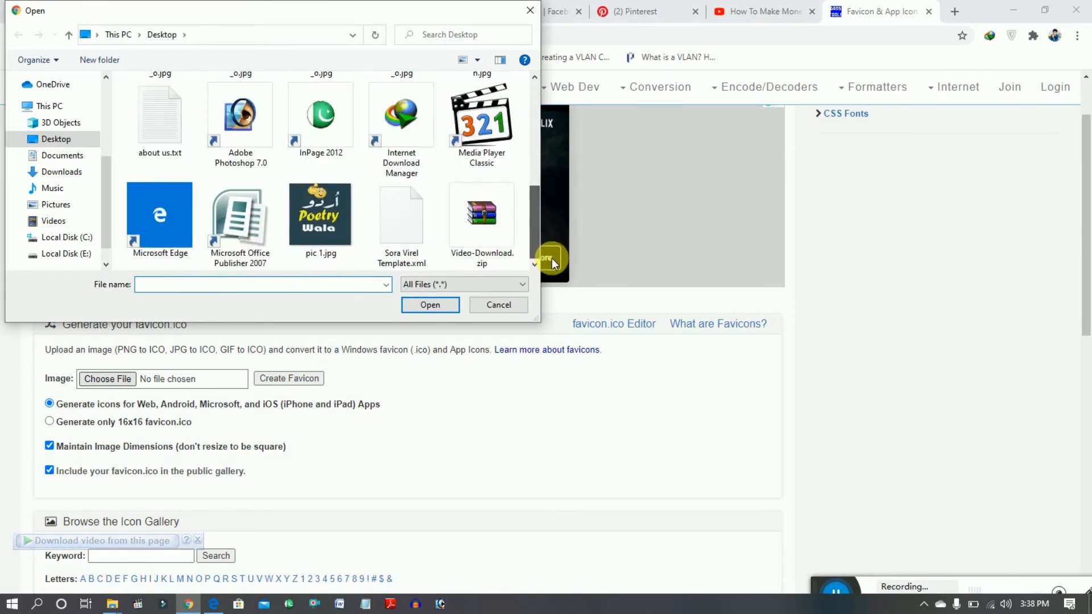
{"action": "double_click", "coordinate": [333, 243]}
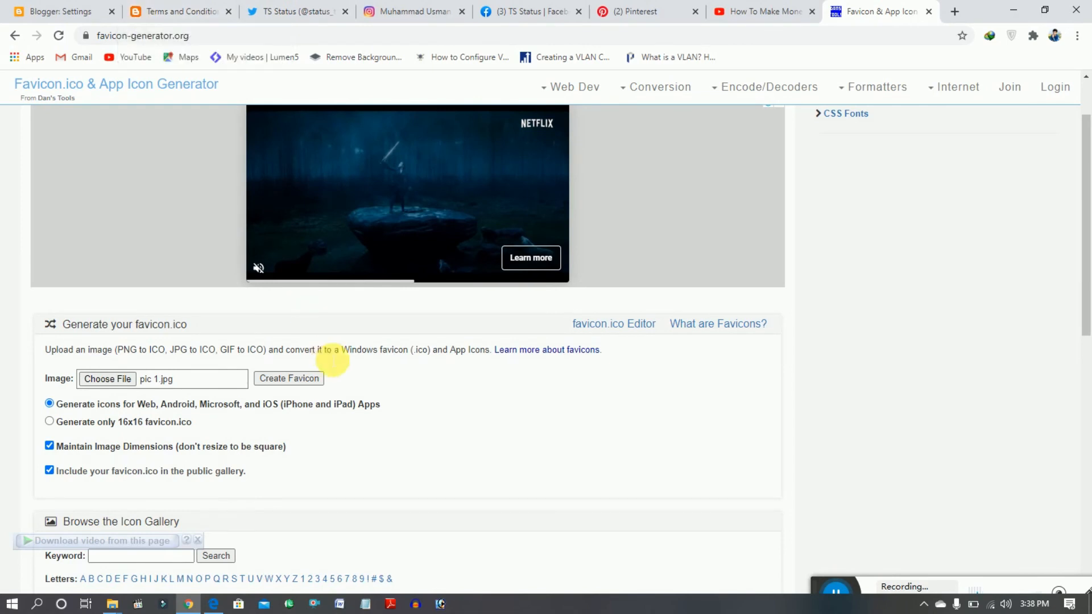
- Return to the Blogger settings and open the blog's favicon configuration
{"action": "left_click", "coordinate": [60, 8]}
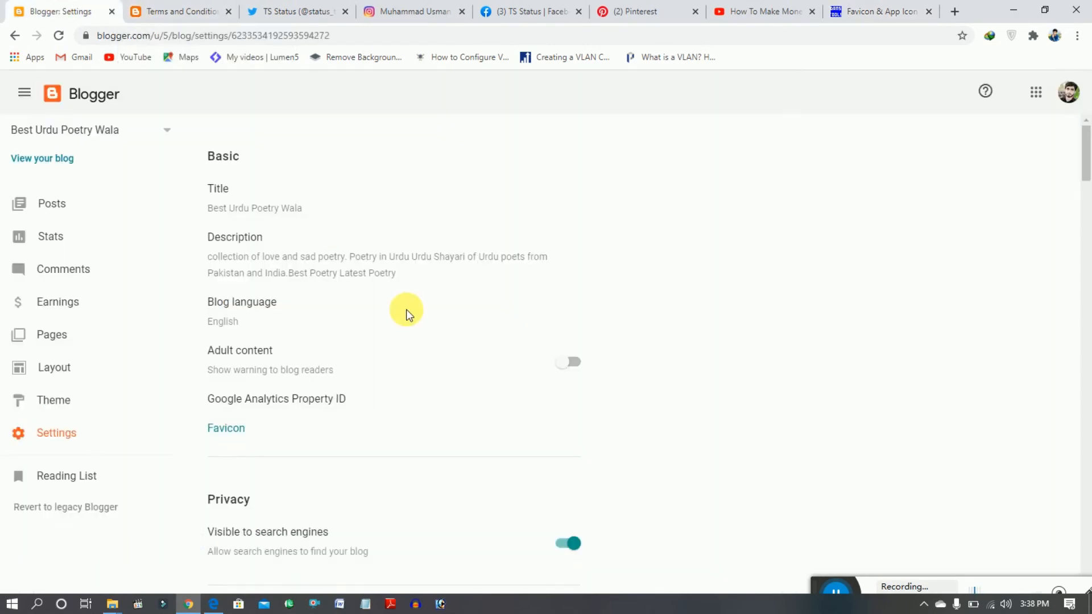
{"action": "left_click_drag", "start_coordinate": [1090, 159], "coordinate": [1085, 119]}
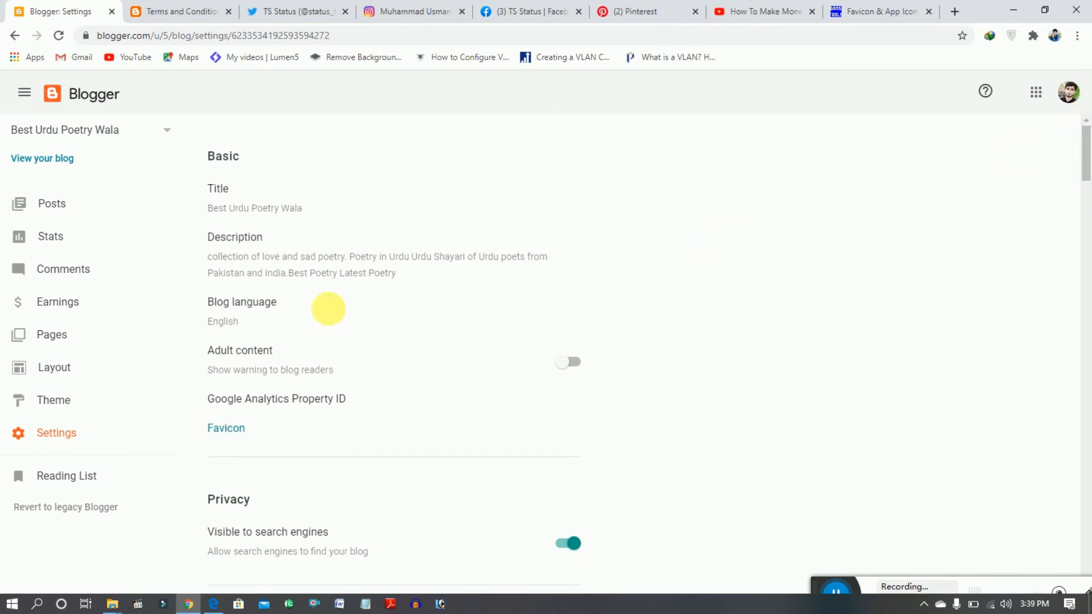
{"action": "left_click", "coordinate": [230, 436]}
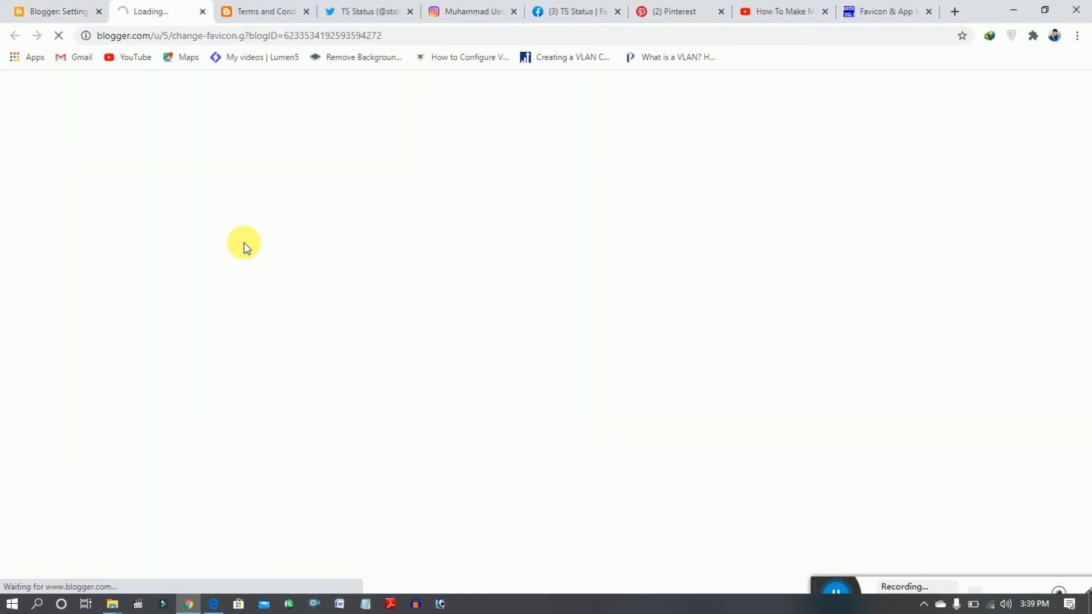
- Extract the 184bf58ded30ce6ce5cfb4d86751d0ec.ico.zip archive on the desktop and open the extracted folder
{"action": "left_click", "coordinate": [1014, 12]}
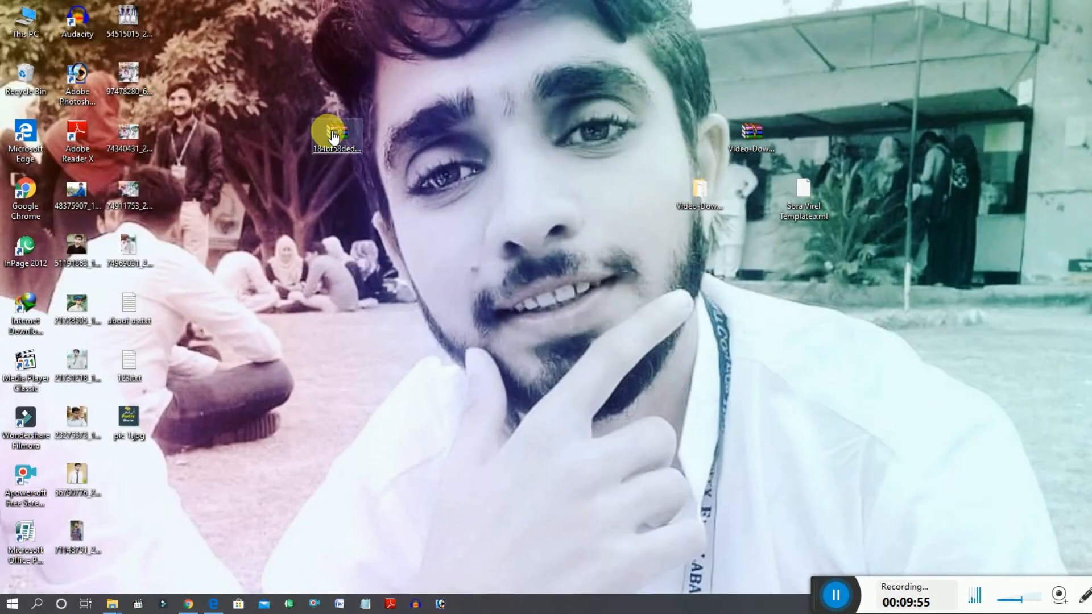
{"action": "right_click", "coordinate": [345, 142]}
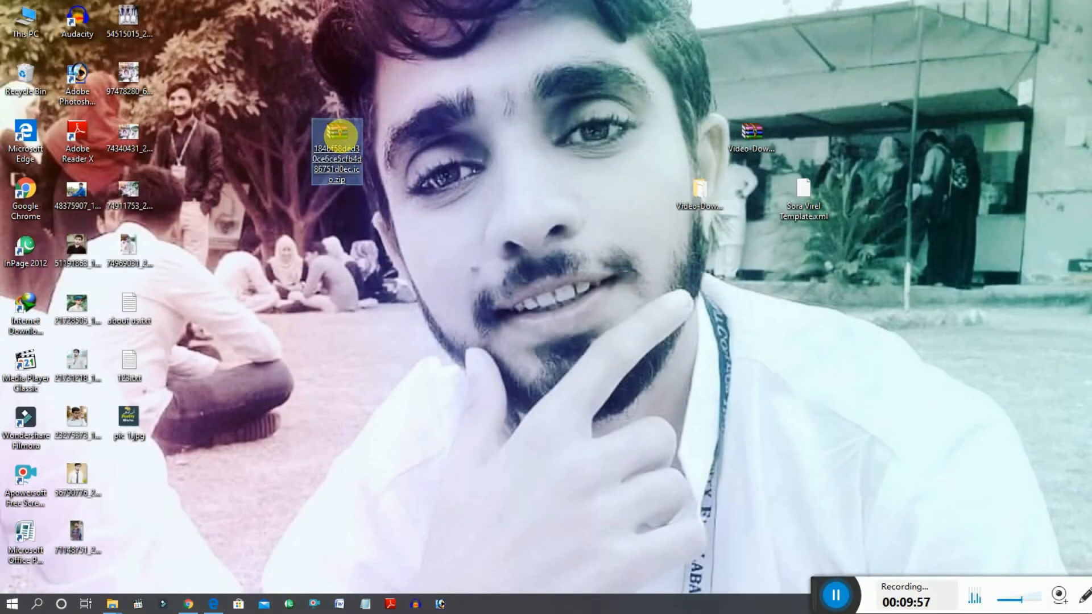
{"action": "left_click", "coordinate": [399, 192]}
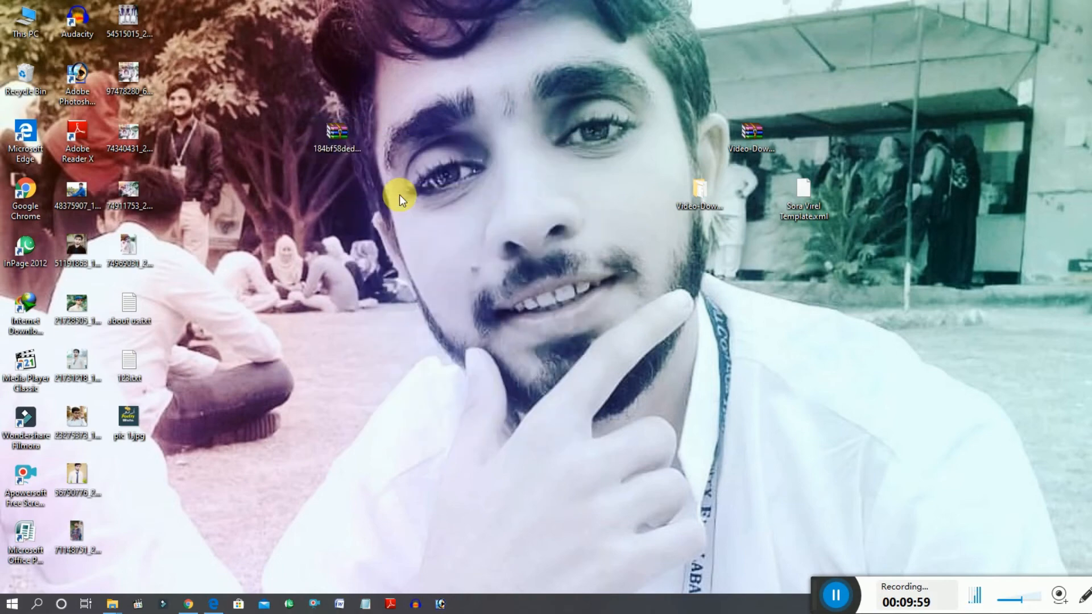
{"action": "left_click", "coordinate": [586, 443]}
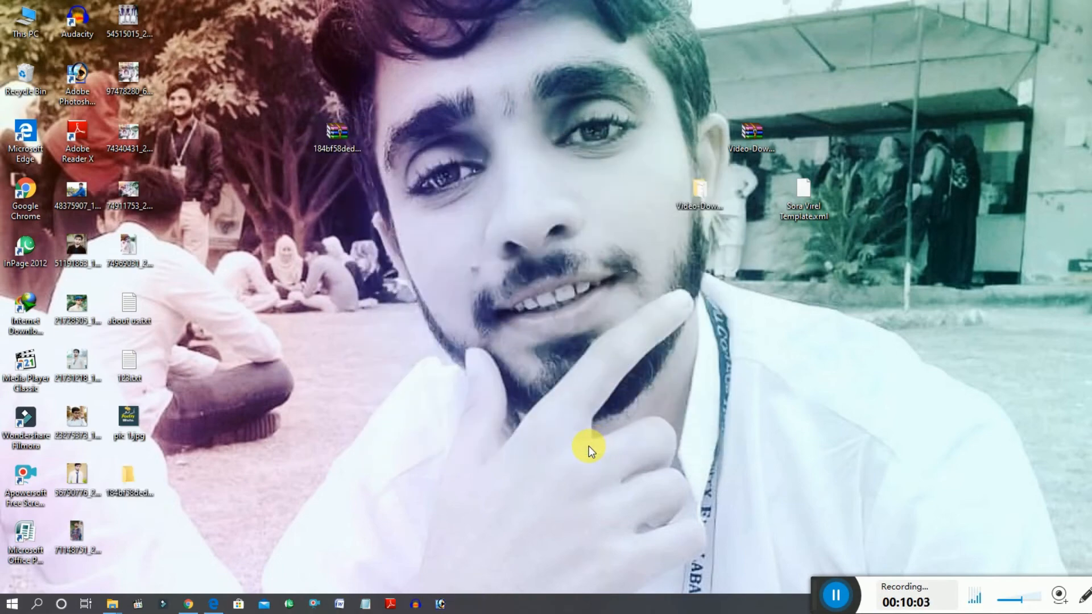
{"action": "left_click", "coordinate": [129, 483]}
{"action": "left_click", "coordinate": [130, 476]}
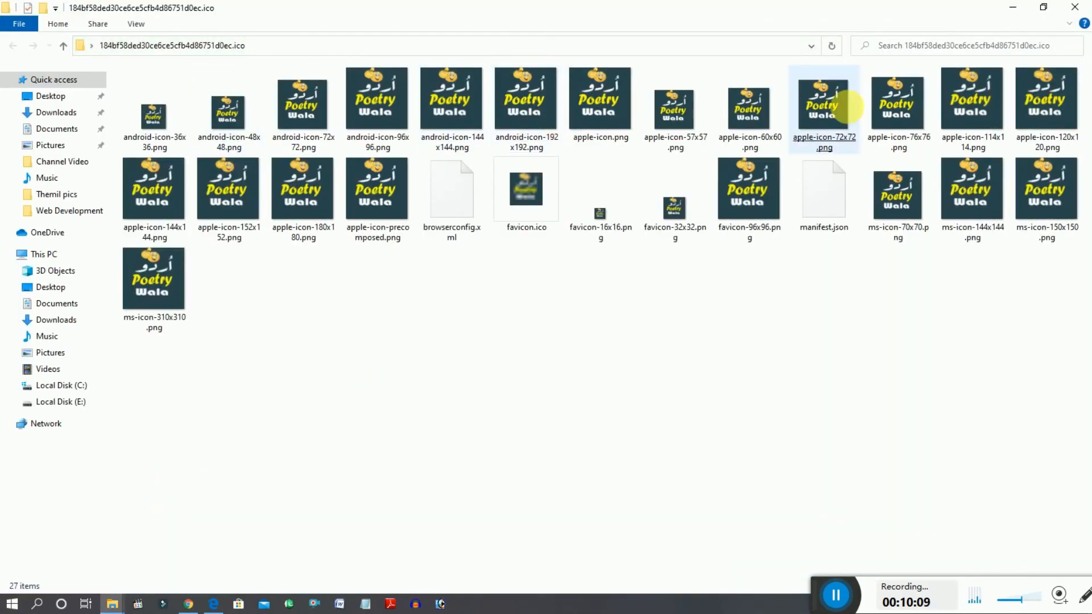
- Look through the generated icon files of different sizes in the extracted folder
{"action": "left_click", "coordinate": [823, 104]}
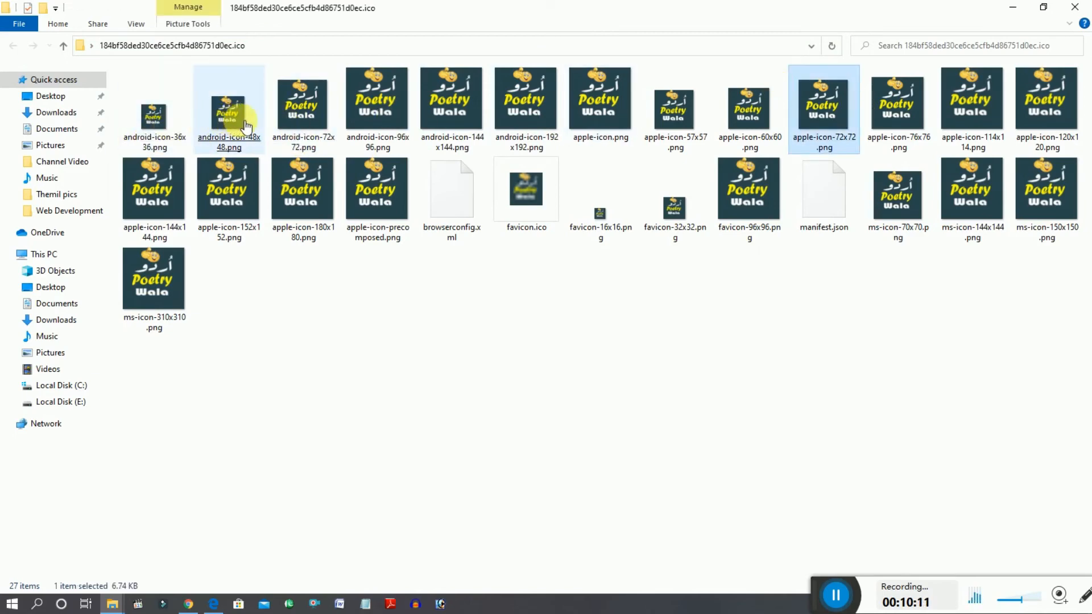
{"action": "left_click", "coordinate": [759, 140]}
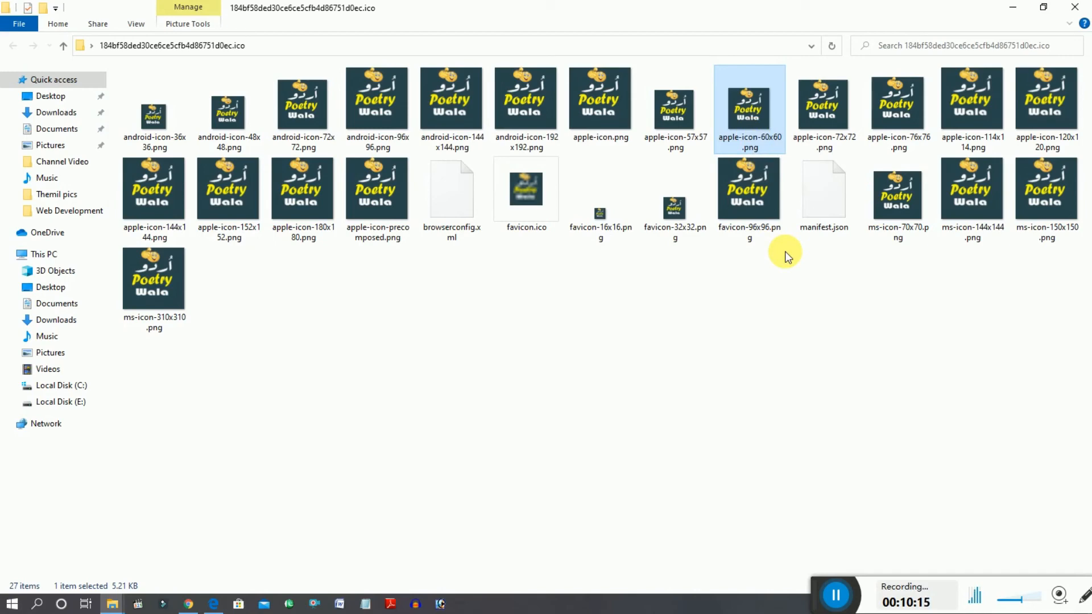
{"action": "left_click", "coordinate": [624, 215]}
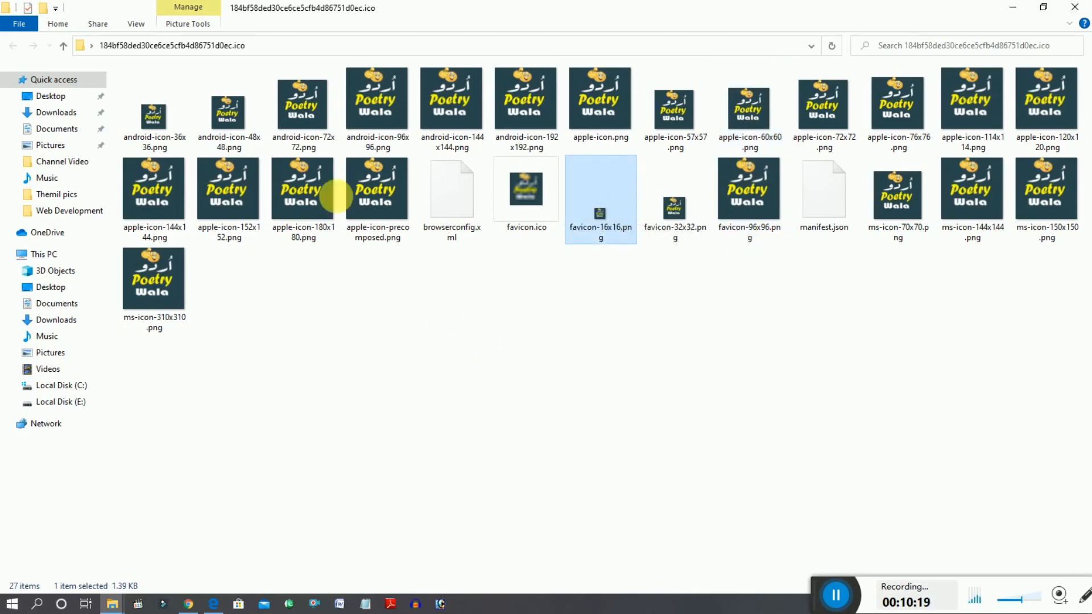
{"action": "left_click", "coordinate": [529, 205]}
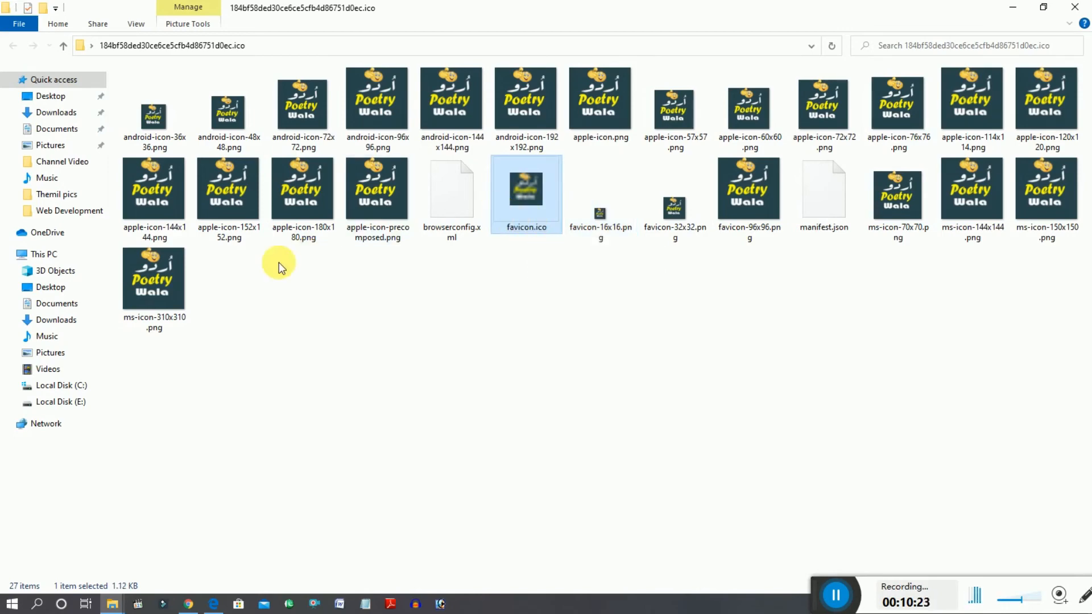
{"action": "left_click", "coordinate": [709, 113]}
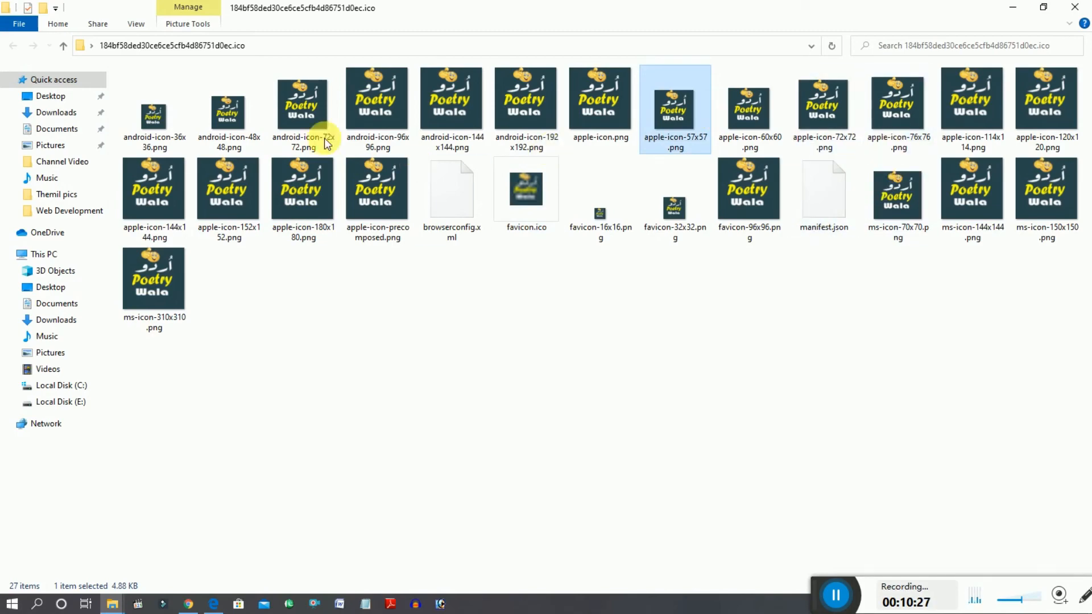
- Return to the favicon configuration, choose android-icon-48x48.png from the extracted folder as the blog's custom favicon, and save it
{"action": "left_click", "coordinate": [188, 603]}
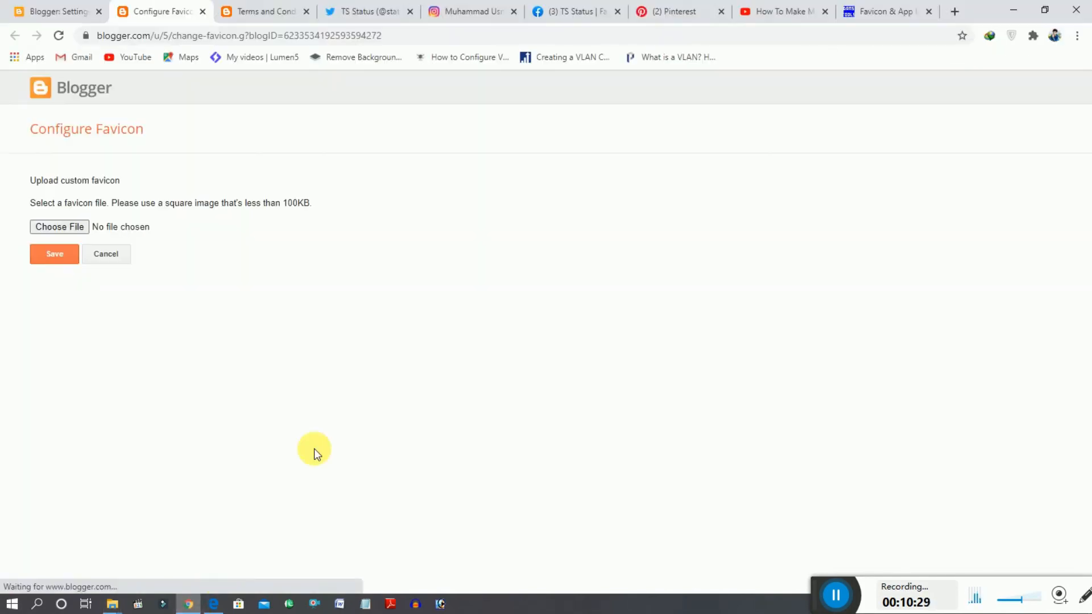
{"action": "left_click", "coordinate": [77, 227]}
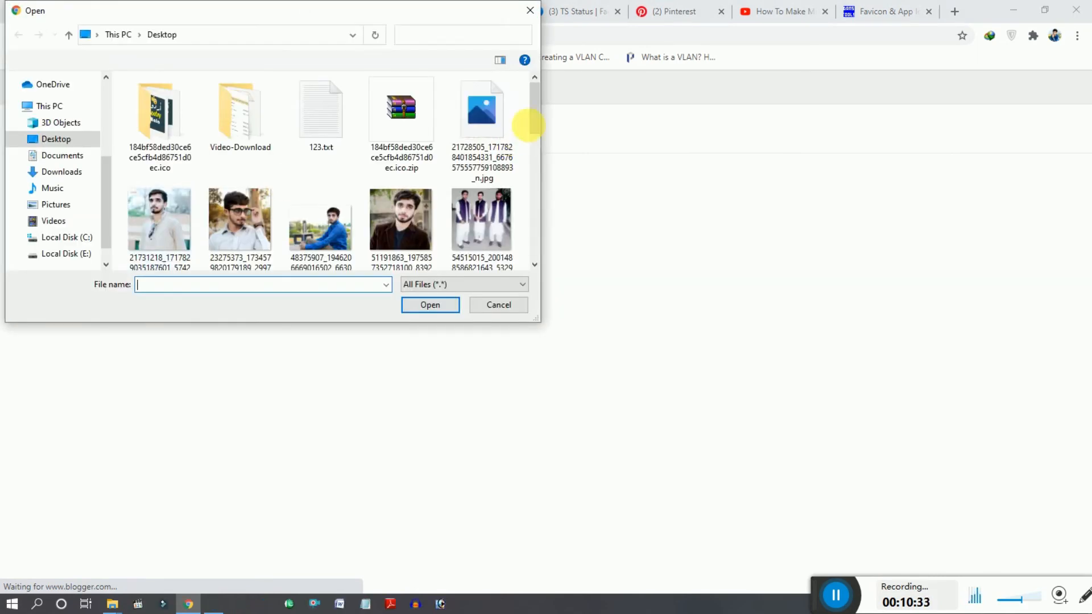
{"action": "double_click", "coordinate": [187, 130]}
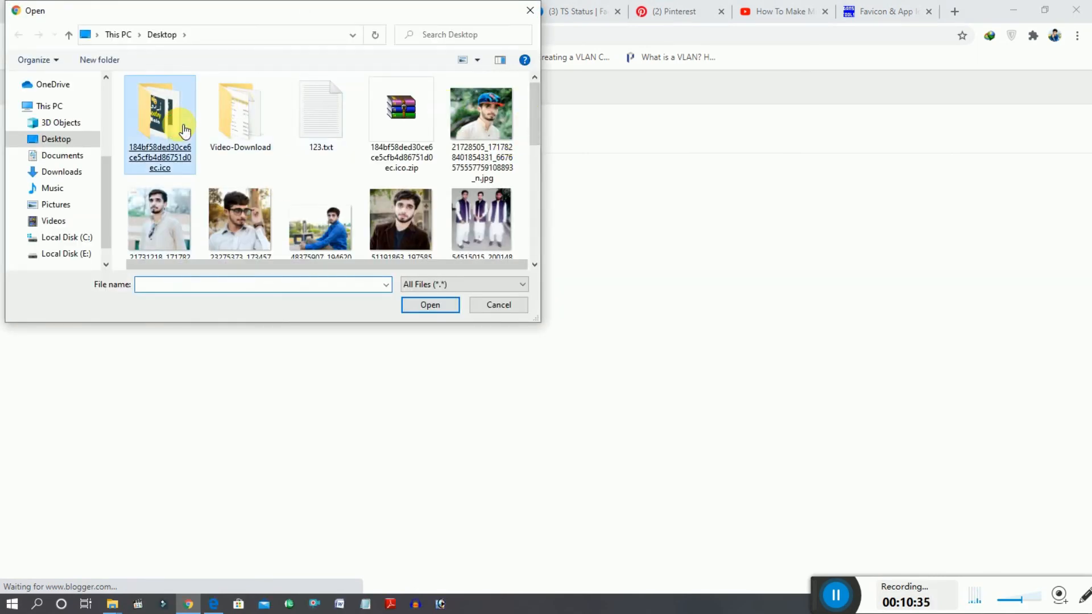
{"action": "double_click", "coordinate": [262, 142]}
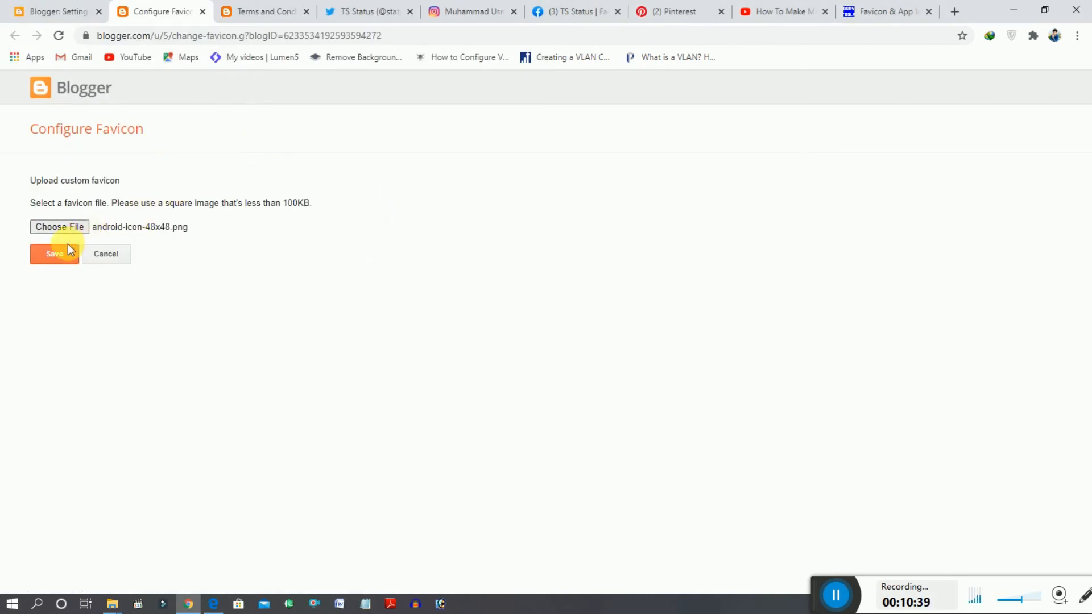
{"action": "left_click", "coordinate": [63, 251]}
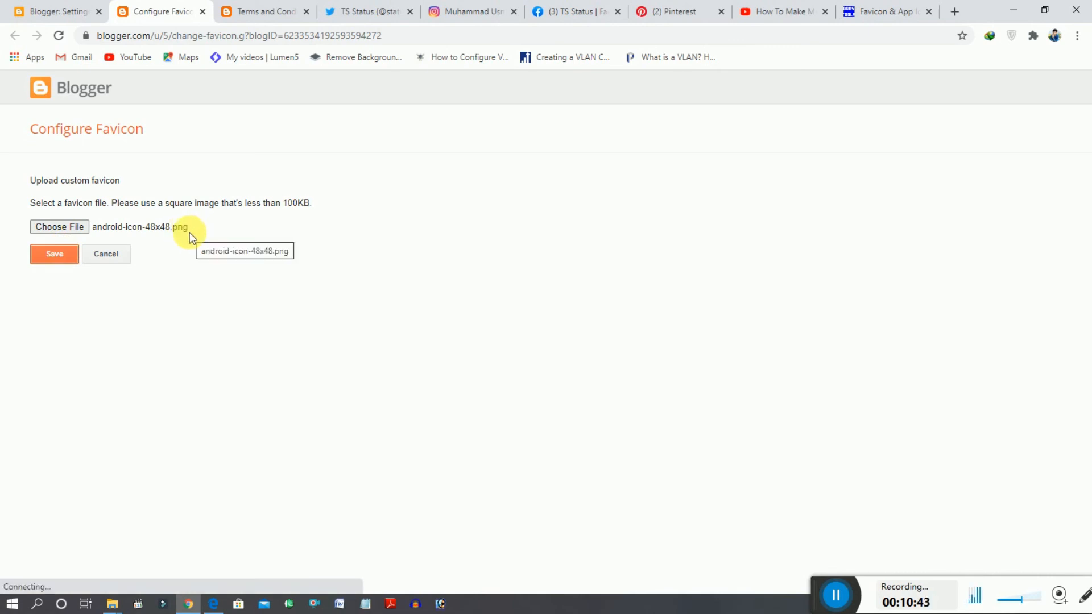
{"action": "left_click", "coordinate": [63, 253]}
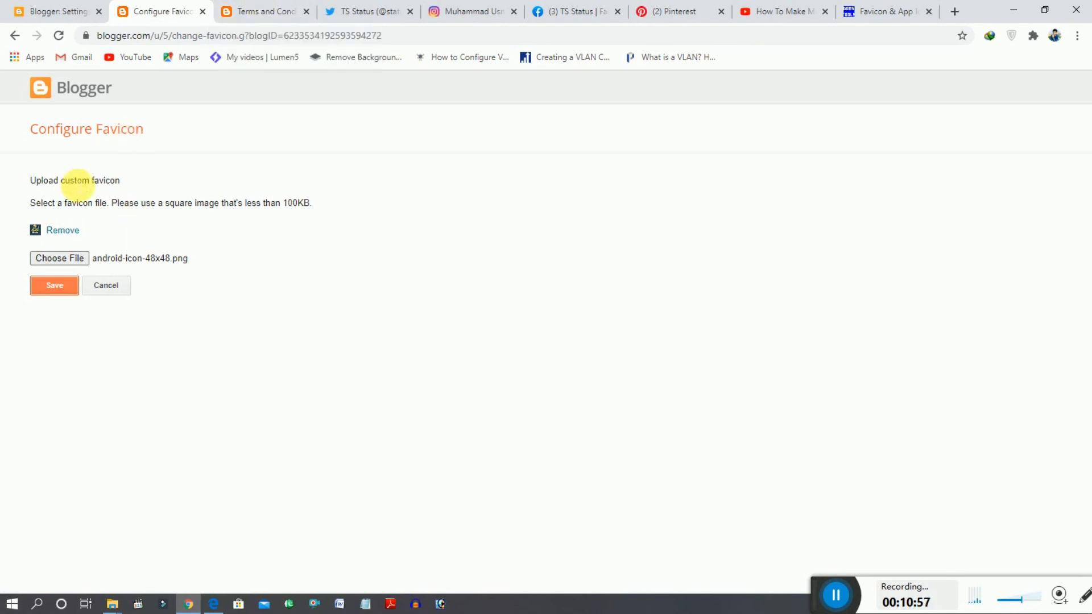
{"action": "left_click", "coordinate": [55, 284]}
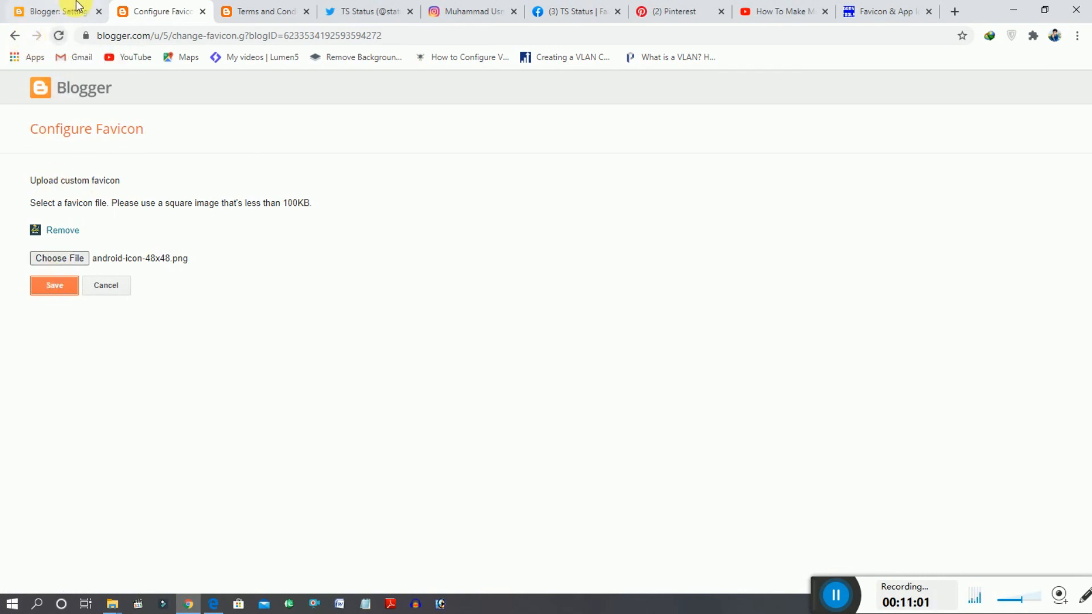
- Close the favicon configuration and check the new icon on the blog's reloaded Terms and Conditions page and home page
{"action": "left_click", "coordinate": [13, 36]}
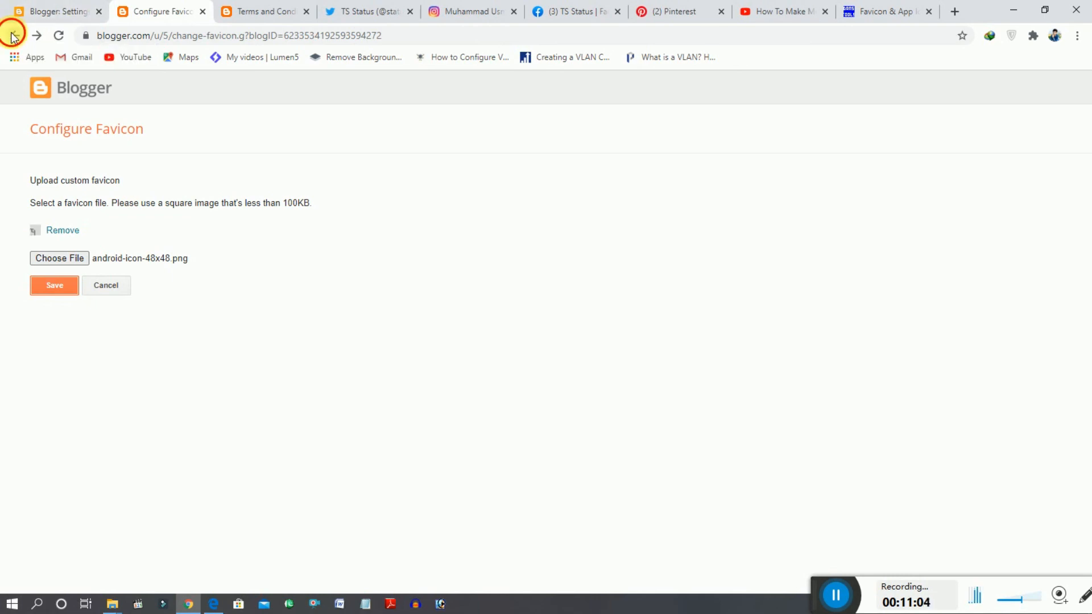
{"action": "left_click", "coordinate": [203, 11]}
{"action": "left_click", "coordinate": [173, 10]}
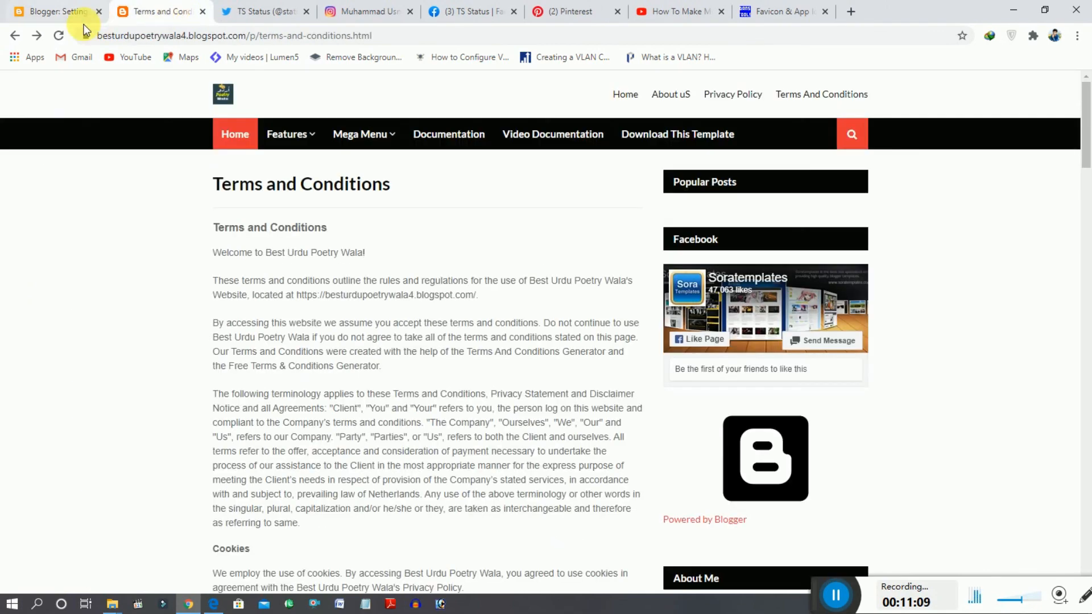
{"action": "left_click", "coordinate": [58, 36]}
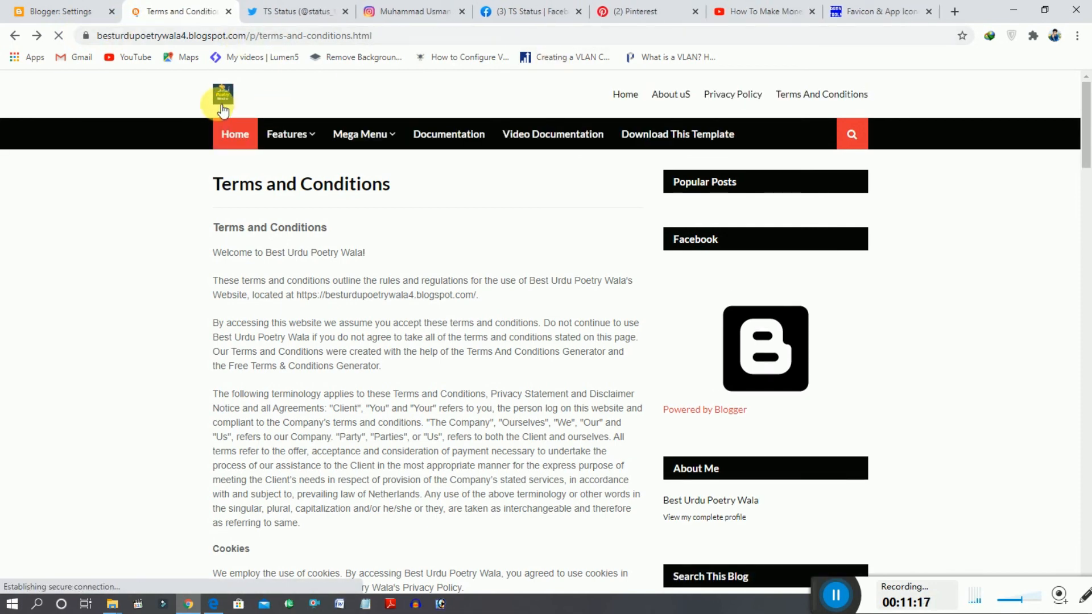
{"action": "left_click", "coordinate": [71, 7]}
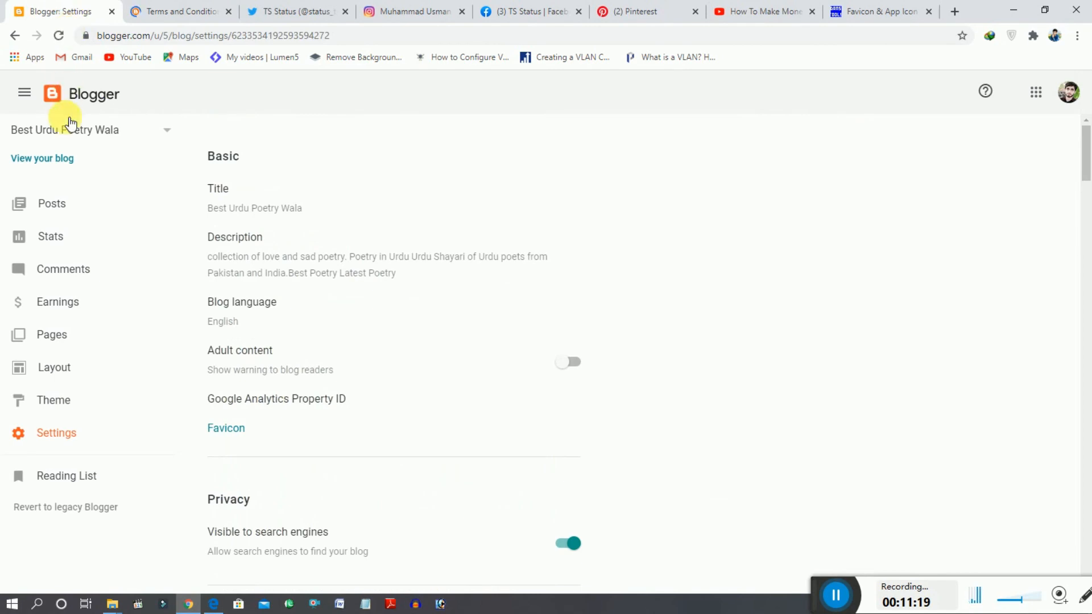
{"action": "left_click", "coordinate": [54, 159]}
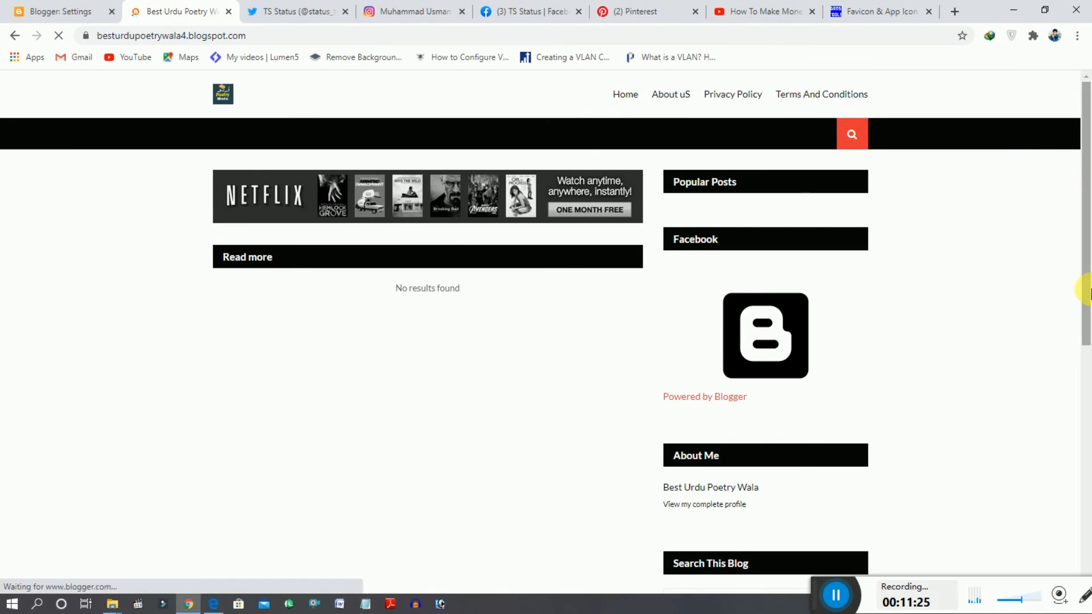
- Review the blog's home page from the footer social icons up to the header logo, and return to the Blogger settings
{"action": "left_click_drag", "start_coordinate": [1087, 287], "coordinate": [1088, 503]}
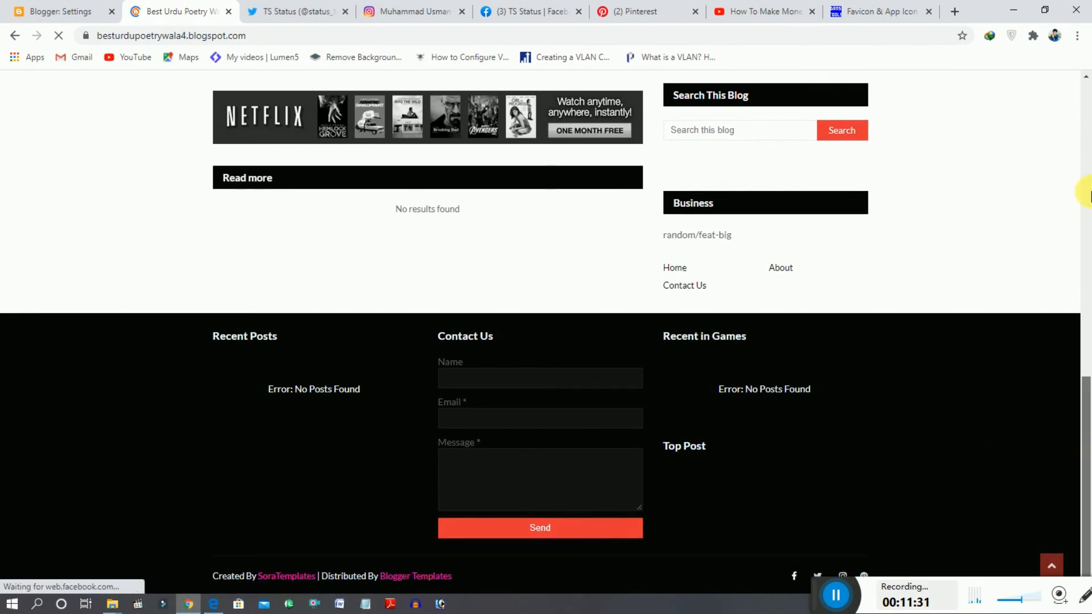
{"action": "left_click_drag", "start_coordinate": [1090, 192], "coordinate": [1085, 132]}
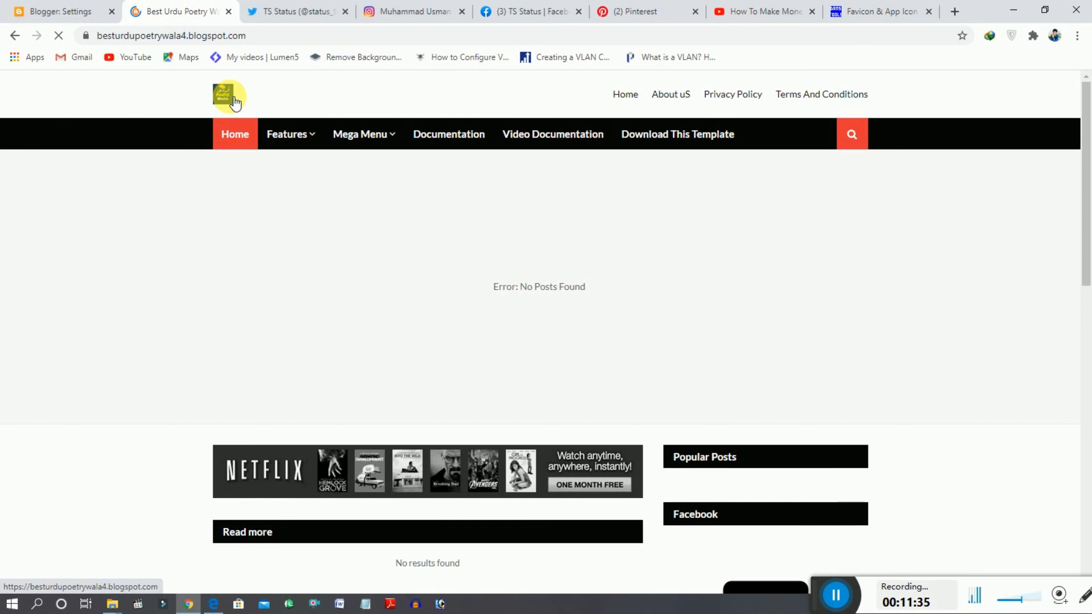
{"action": "left_click", "coordinate": [57, 11]}
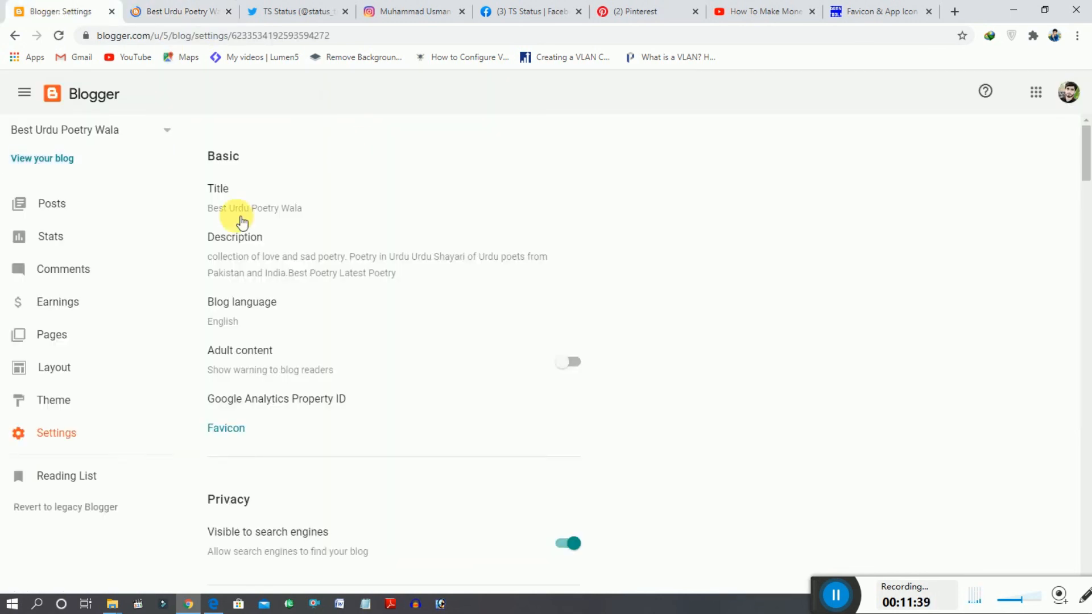
- Look through the open Twitter, Instagram, Facebook and Pinterest profile pages and the YouTube video page about making money with Blogger 2020
{"action": "left_click", "coordinate": [279, 14]}
{"action": "left_click", "coordinate": [392, 8]}
{"action": "left_click", "coordinate": [546, 10]}
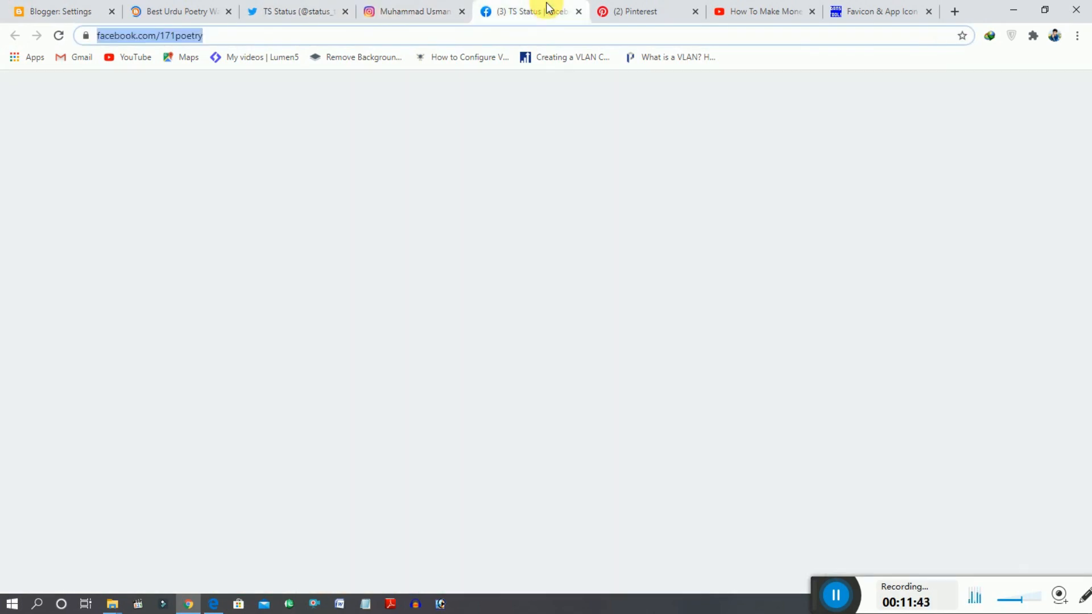
{"action": "left_click", "coordinate": [625, 8]}
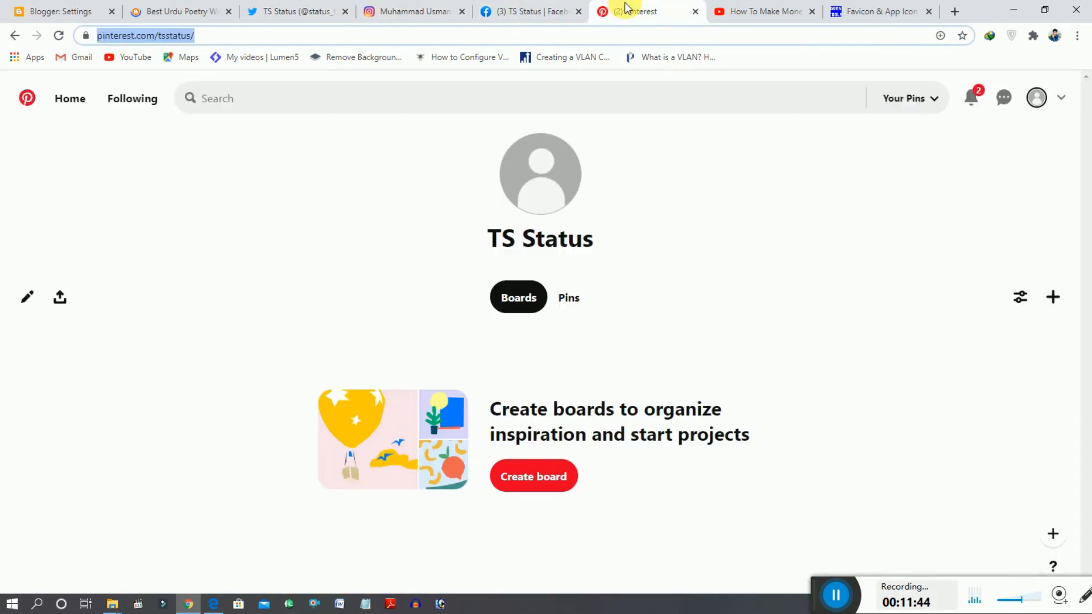
{"action": "left_click", "coordinate": [738, 8]}
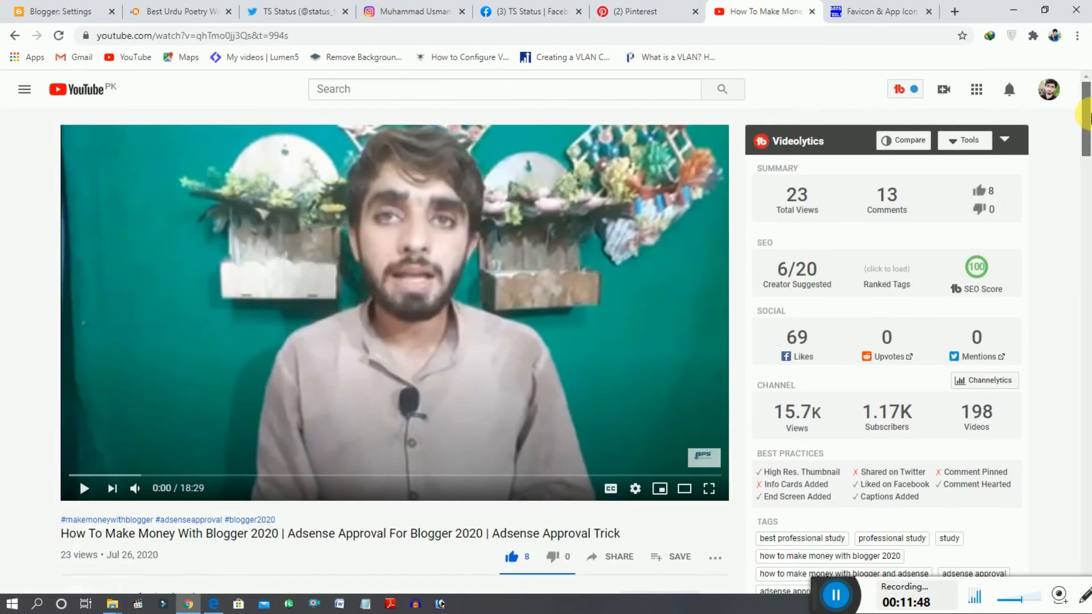
{"action": "left_click_drag", "start_coordinate": [1085, 151], "coordinate": [1085, 117]}
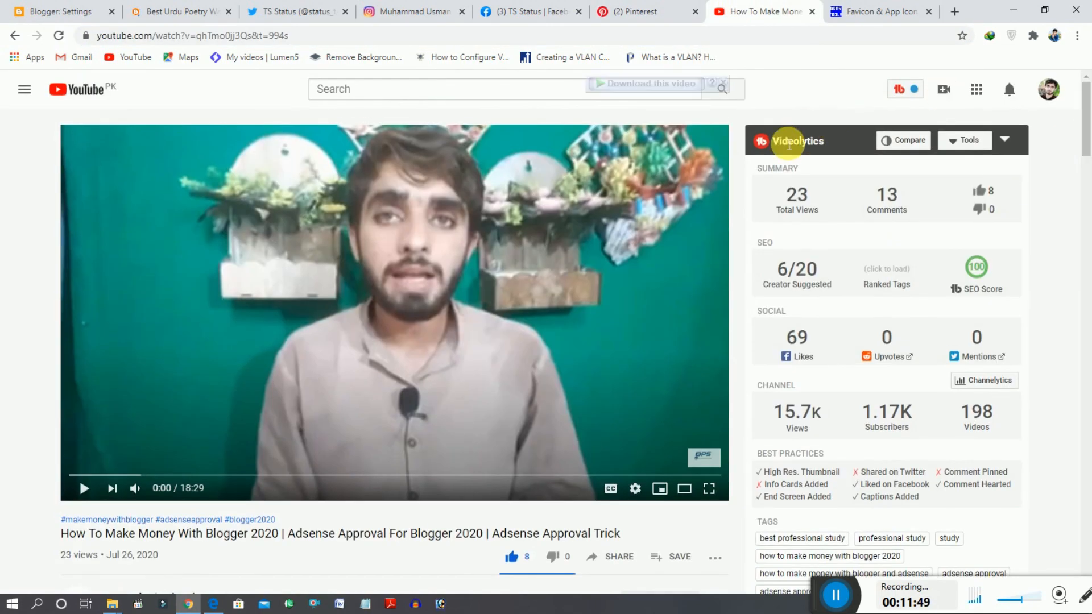